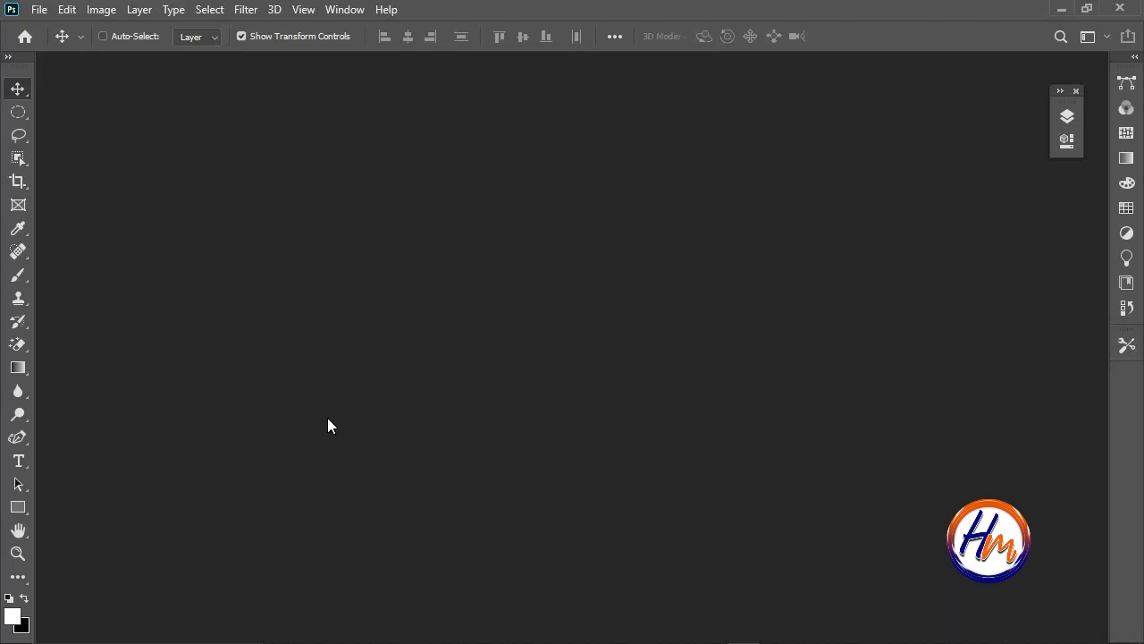
Start a new document from the home screen and name it MY VV.
click(26, 37)
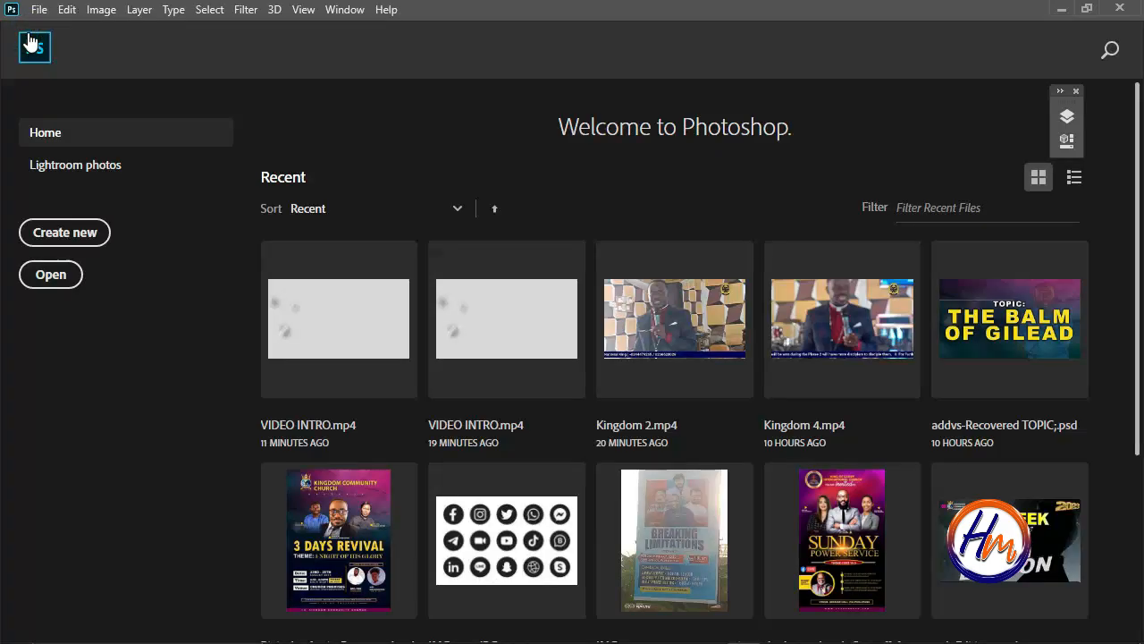
click(53, 243)
drag(685, 97, 681, 183)
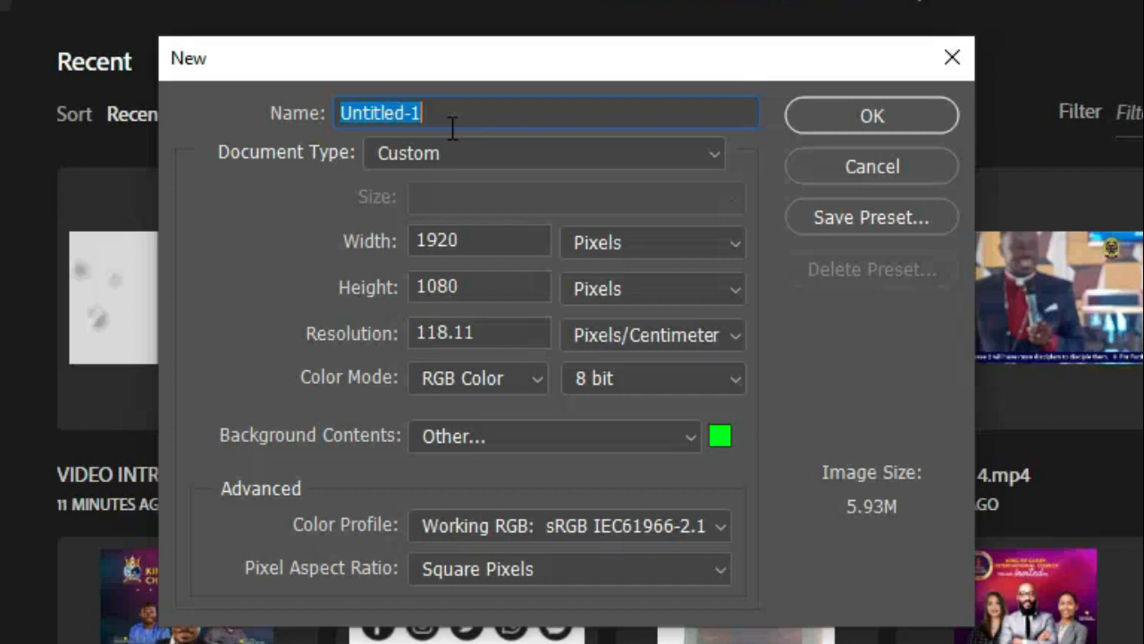
text(MY VV)
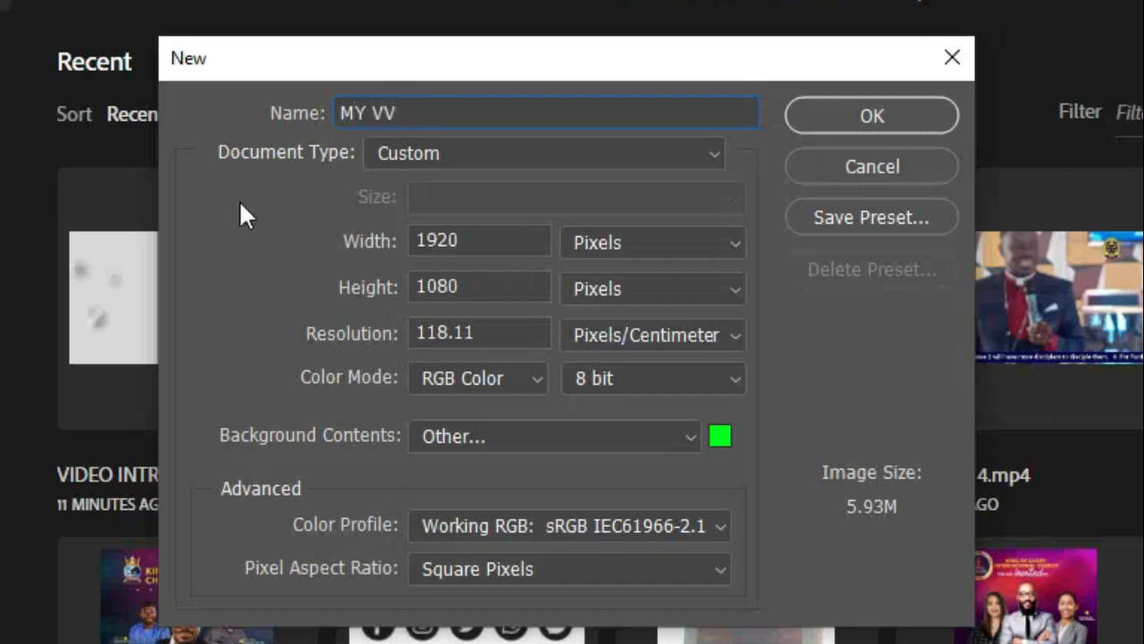
Keep the width and height in pixels and set the document resolution to 150 pixels/centimeter.
click(668, 246)
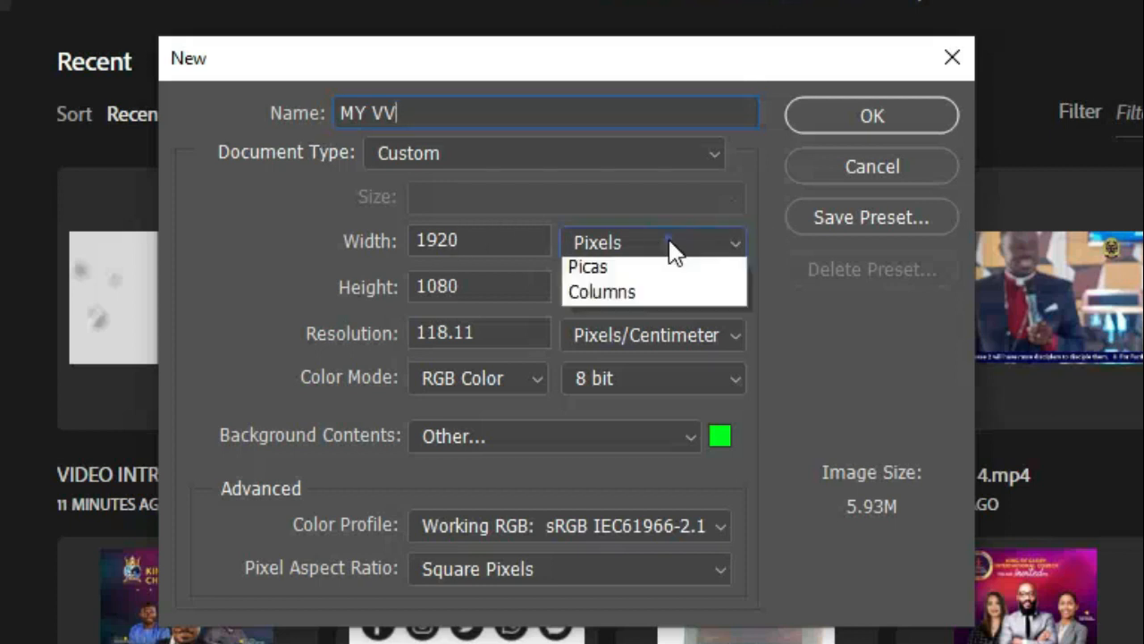
click(669, 234)
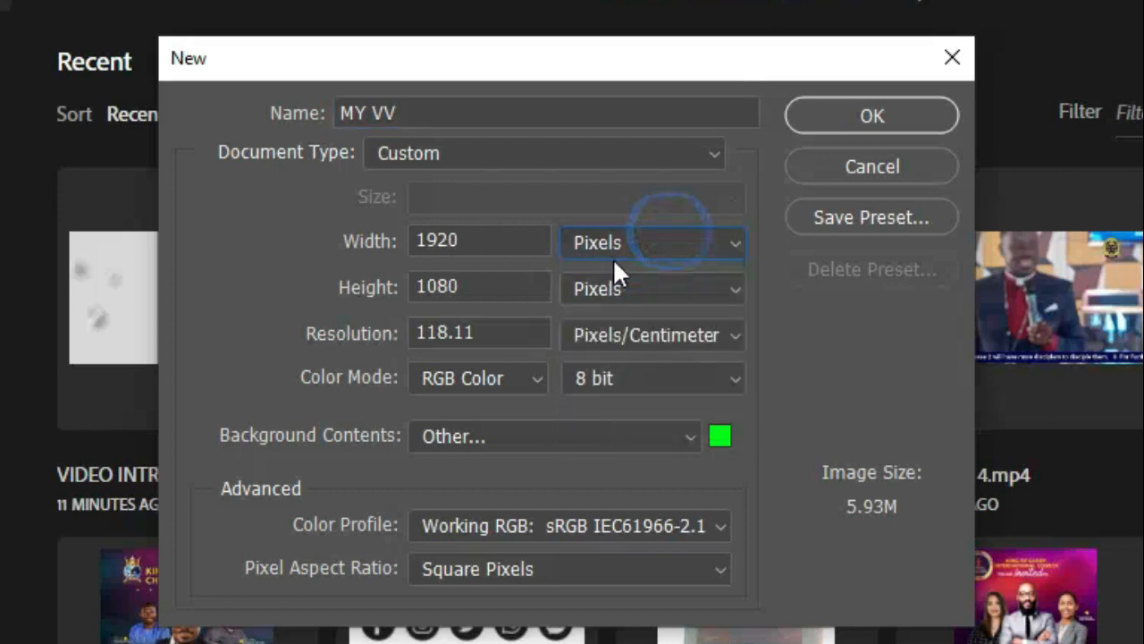
click(678, 234)
click(667, 264)
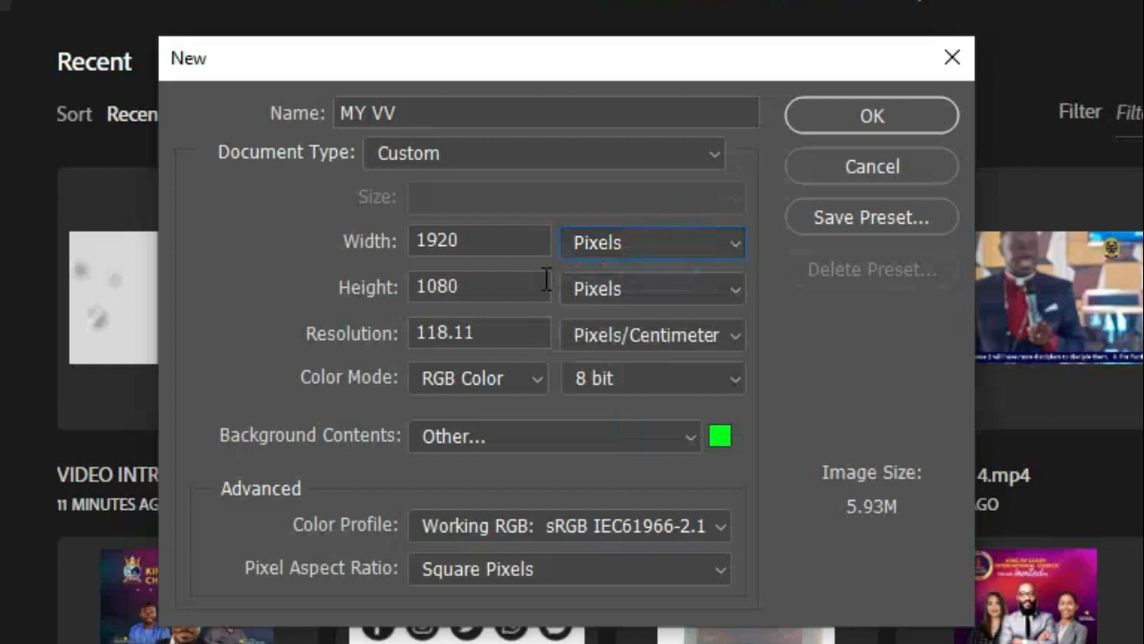
drag(375, 333, 278, 356)
drag(527, 333, 292, 325)
text(150)
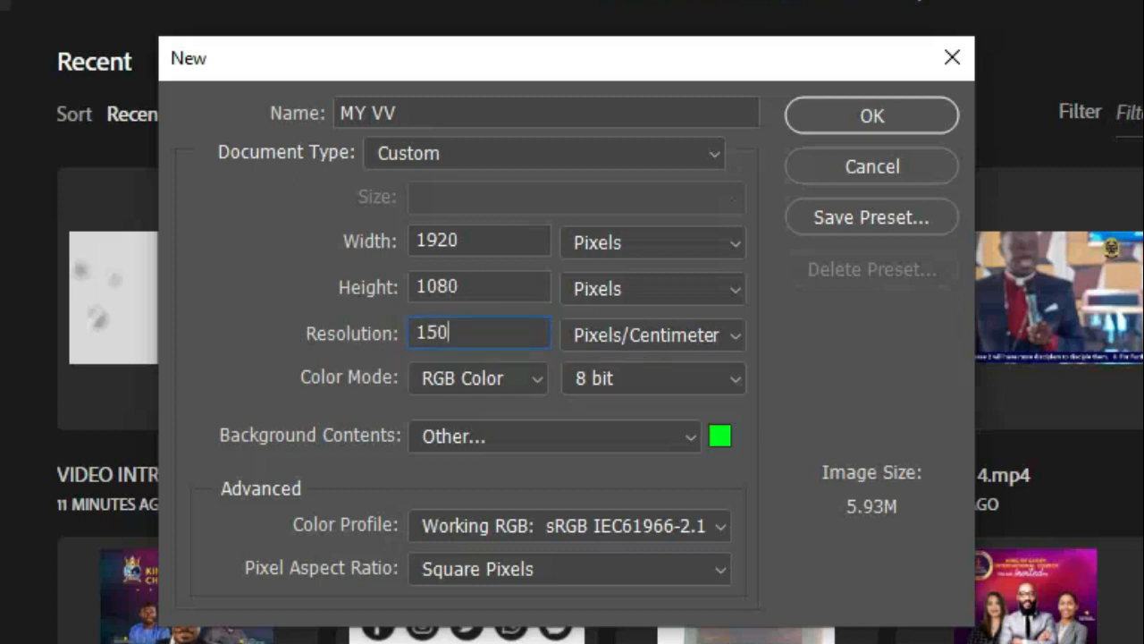
Set the new document's background contents to a custom bright green, 18ff00.
click(679, 433)
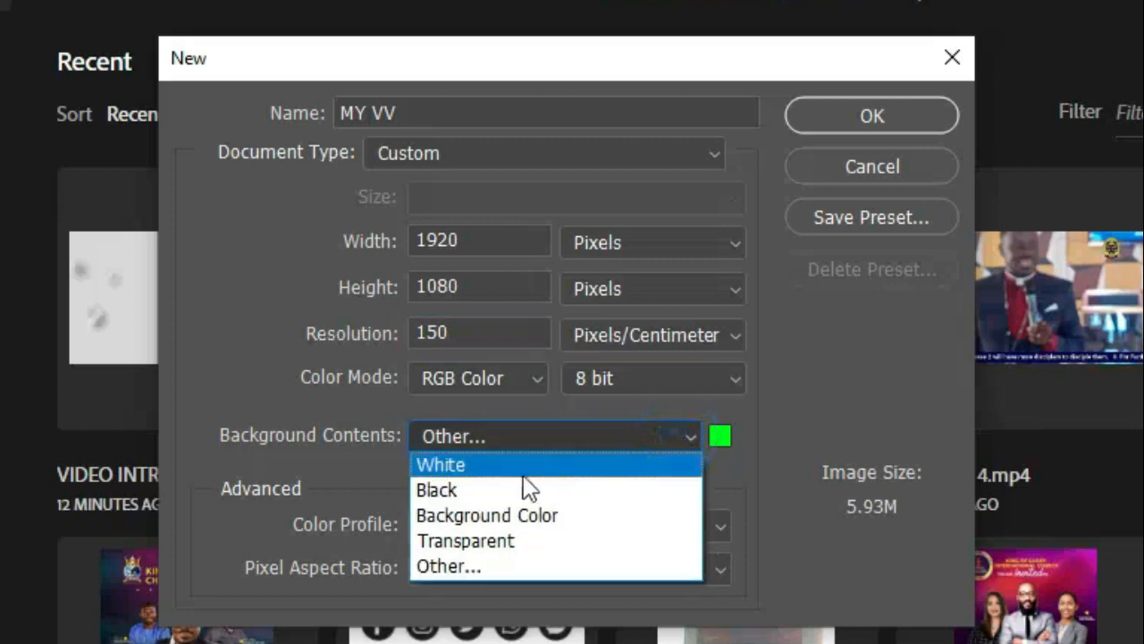
click(516, 467)
click(661, 436)
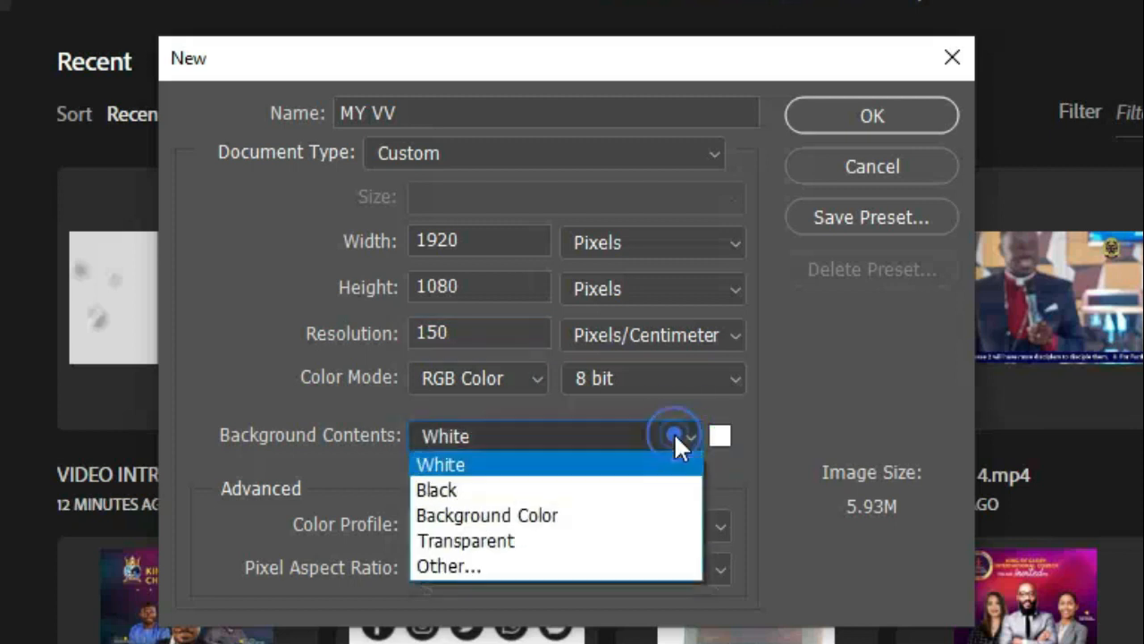
click(429, 564)
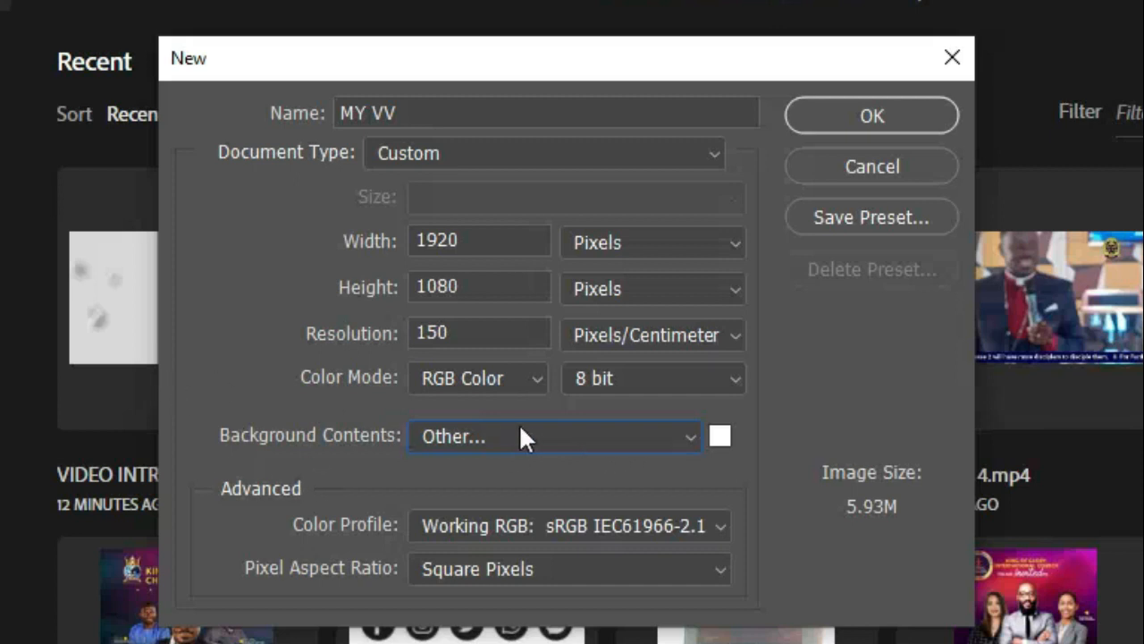
click(545, 438)
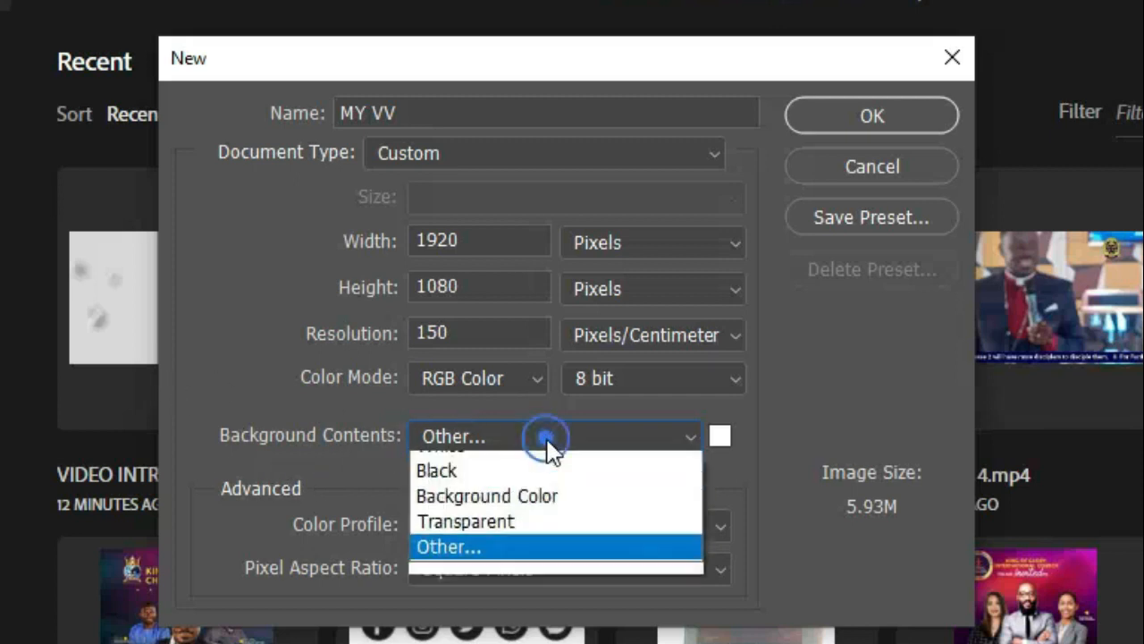
click(470, 561)
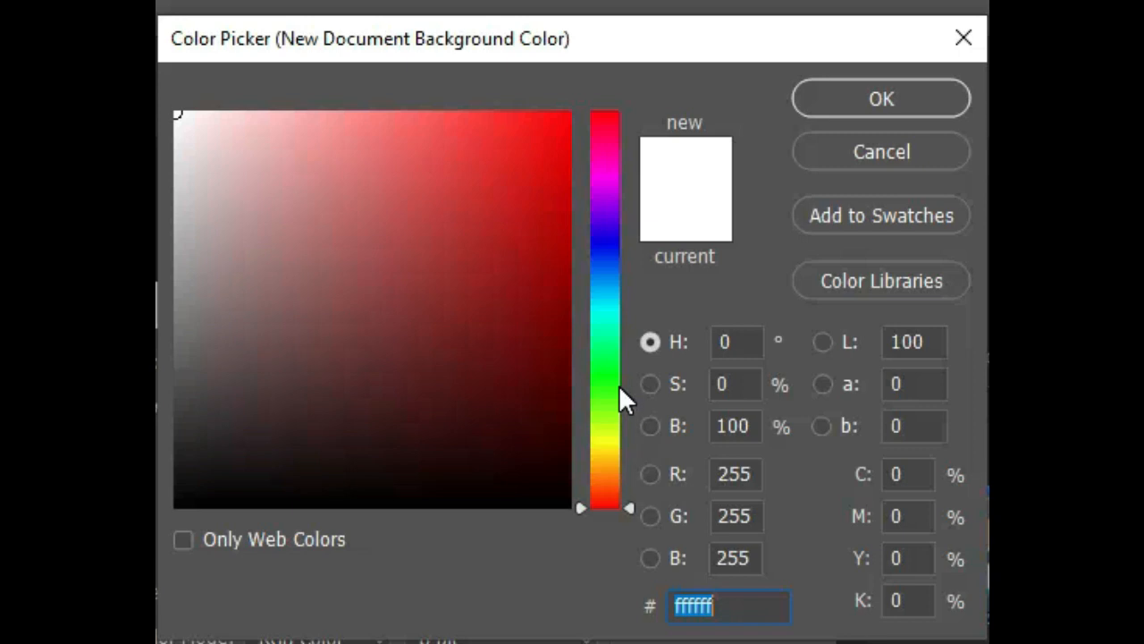
click(619, 385)
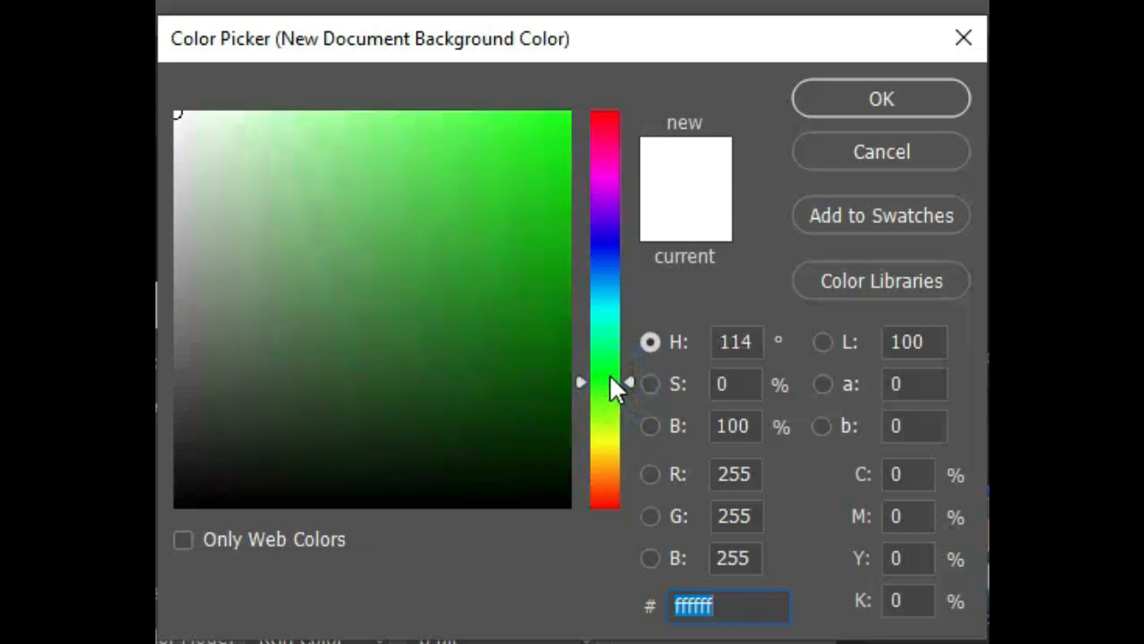
click(567, 118)
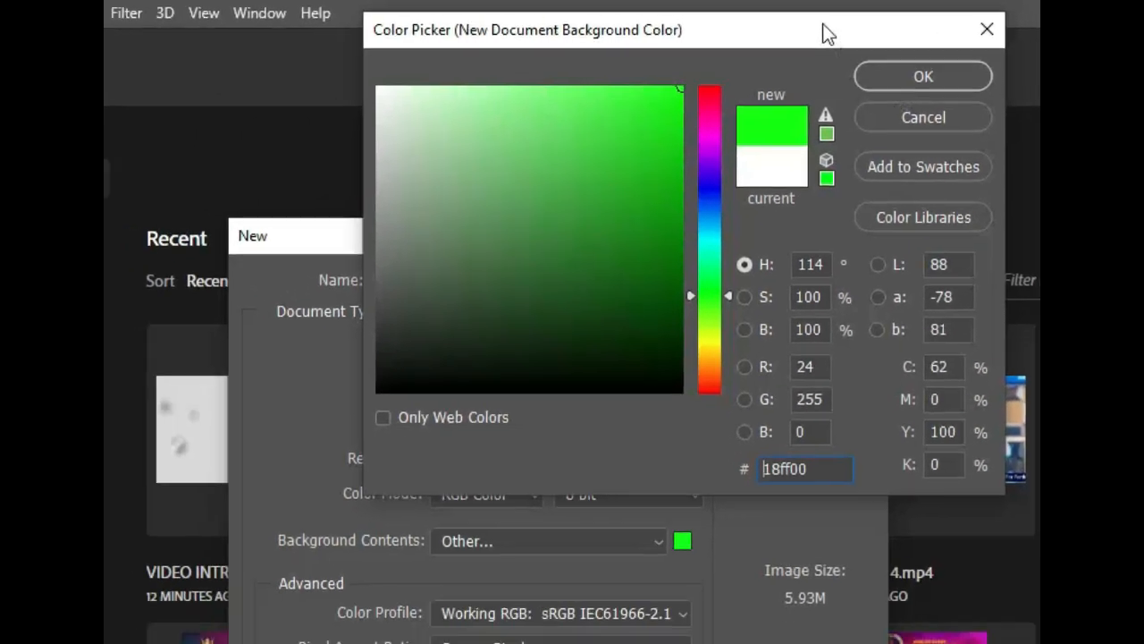
drag(769, 34, 696, 149)
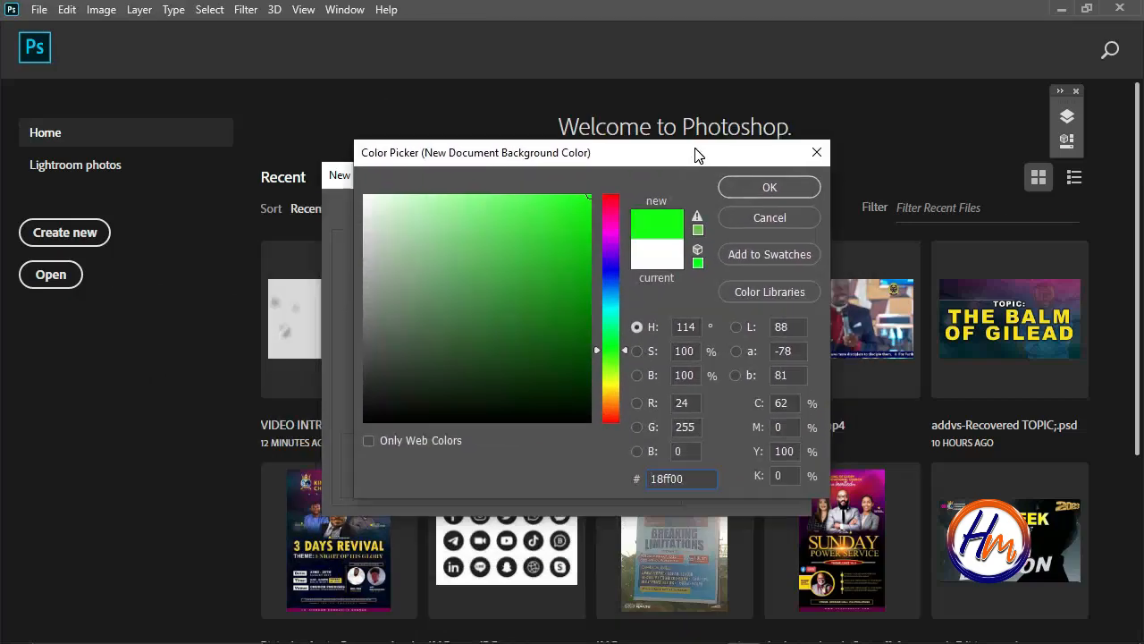
click(743, 186)
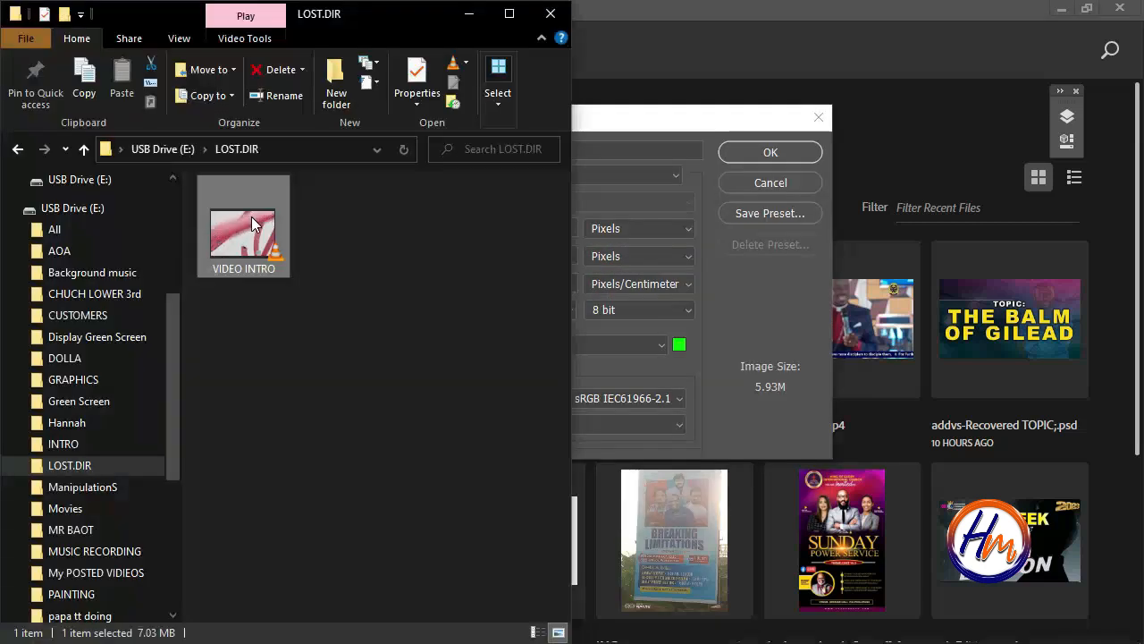
Check the frame width and height of the VIDEO INTRO file in its detailed properties in File Explorer.
drag(254, 225, 257, 264)
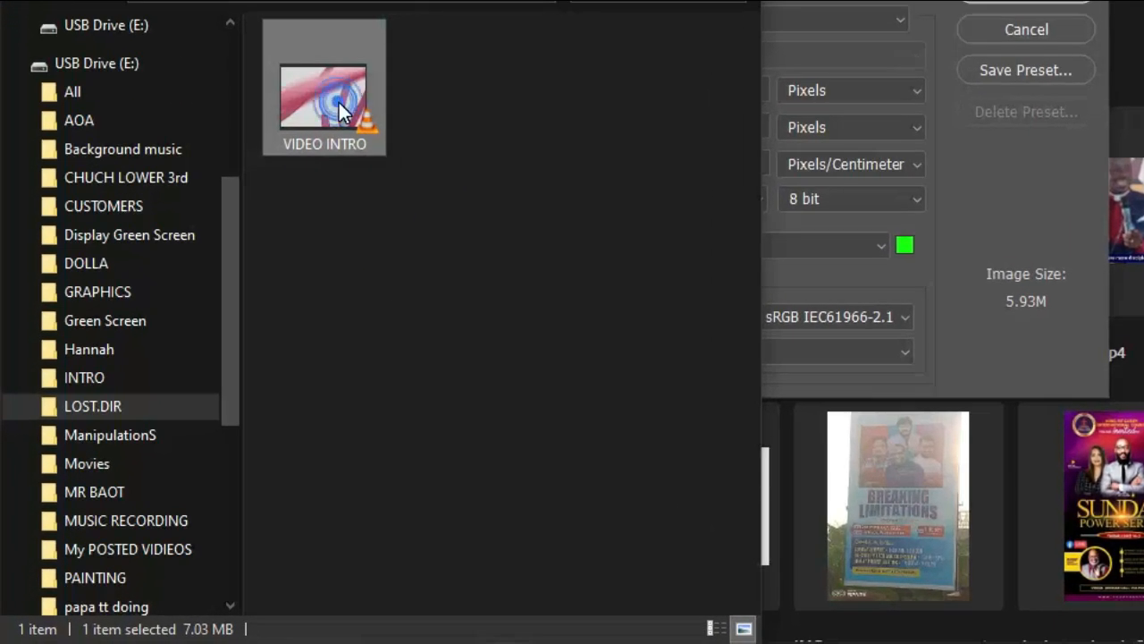
right_click(339, 102)
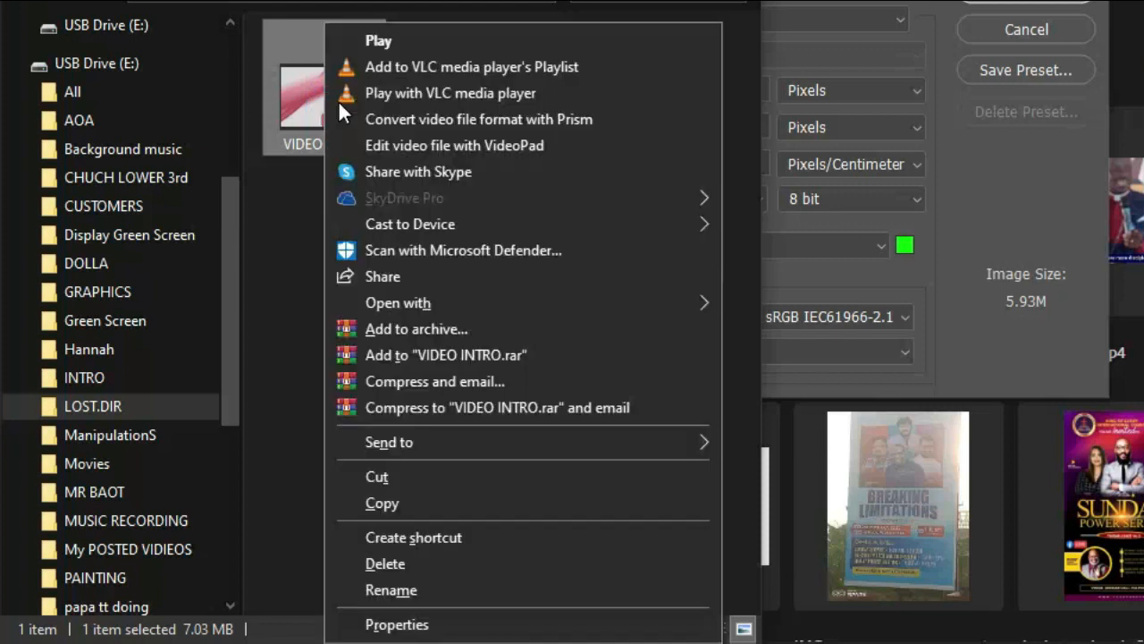
click(404, 623)
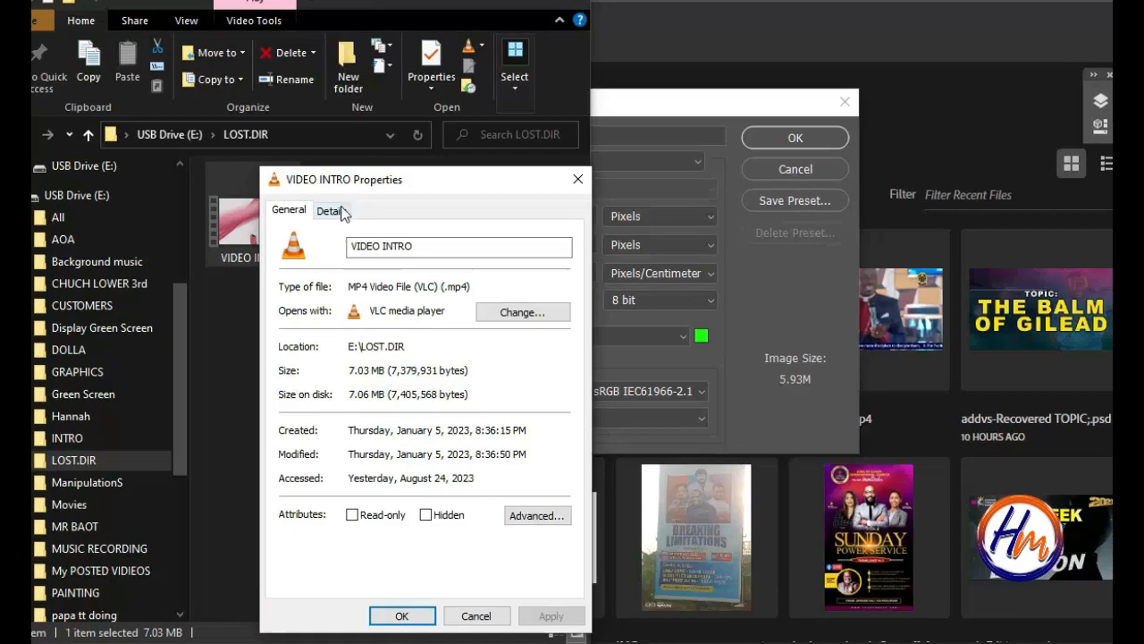
click(330, 211)
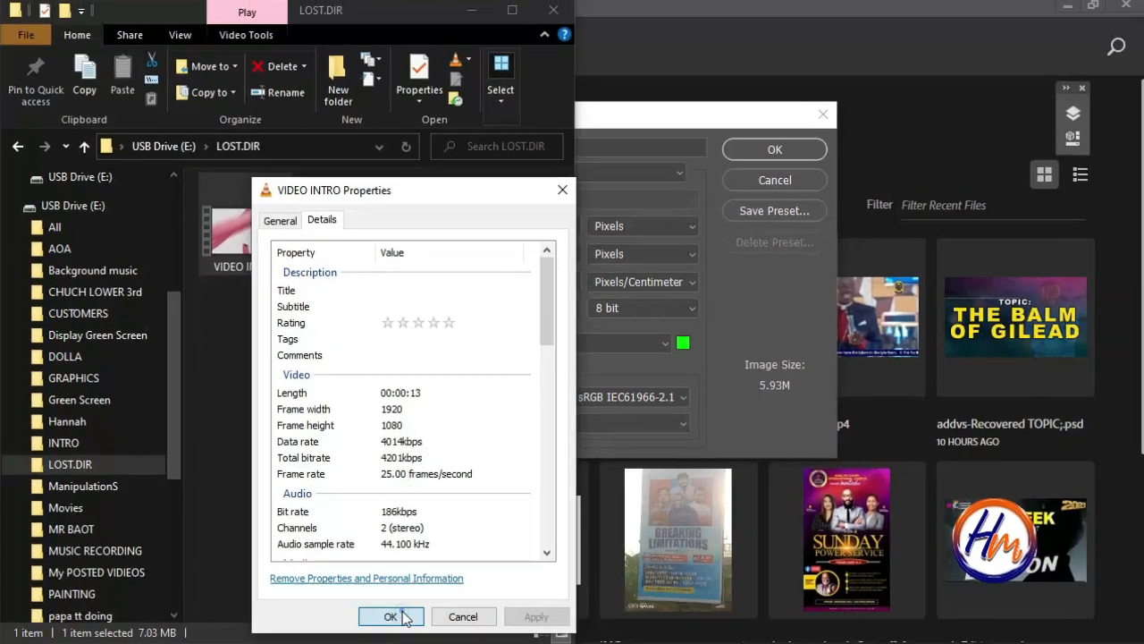
click(422, 614)
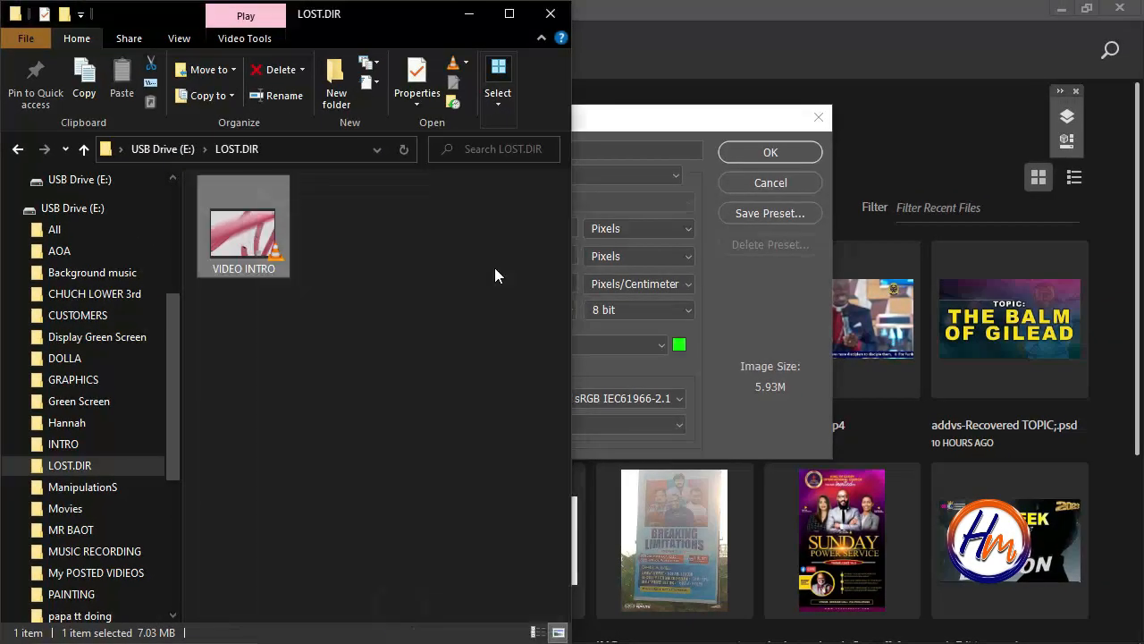
Return to the new document settings in Photoshop, keep the resolution unit as Pixels/Centimeter, and create the document.
click(679, 120)
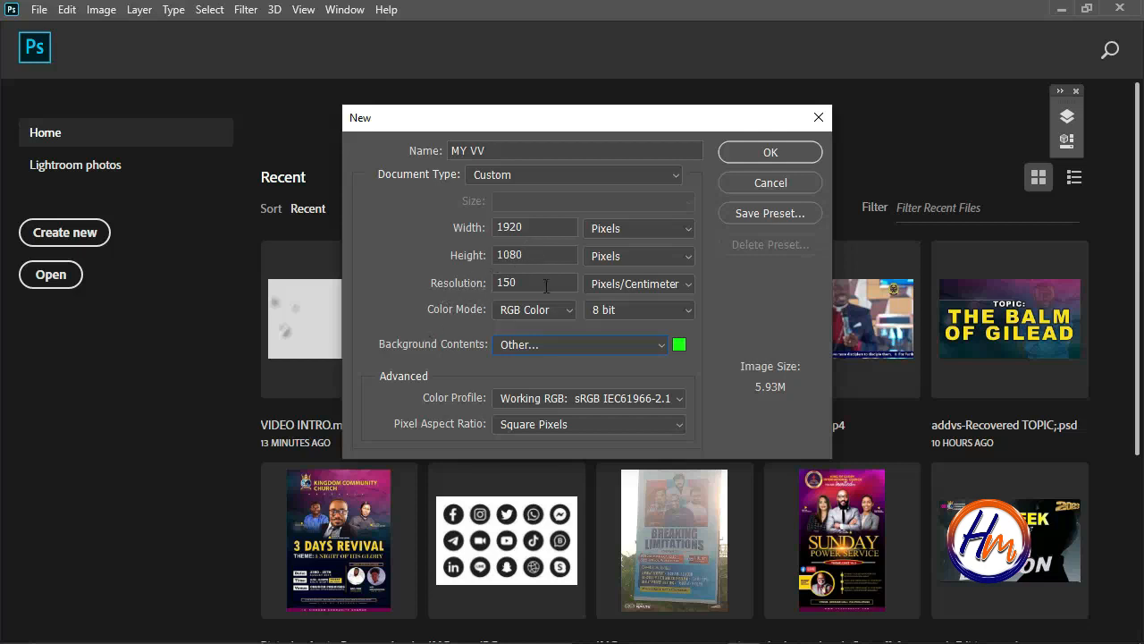
click(688, 291)
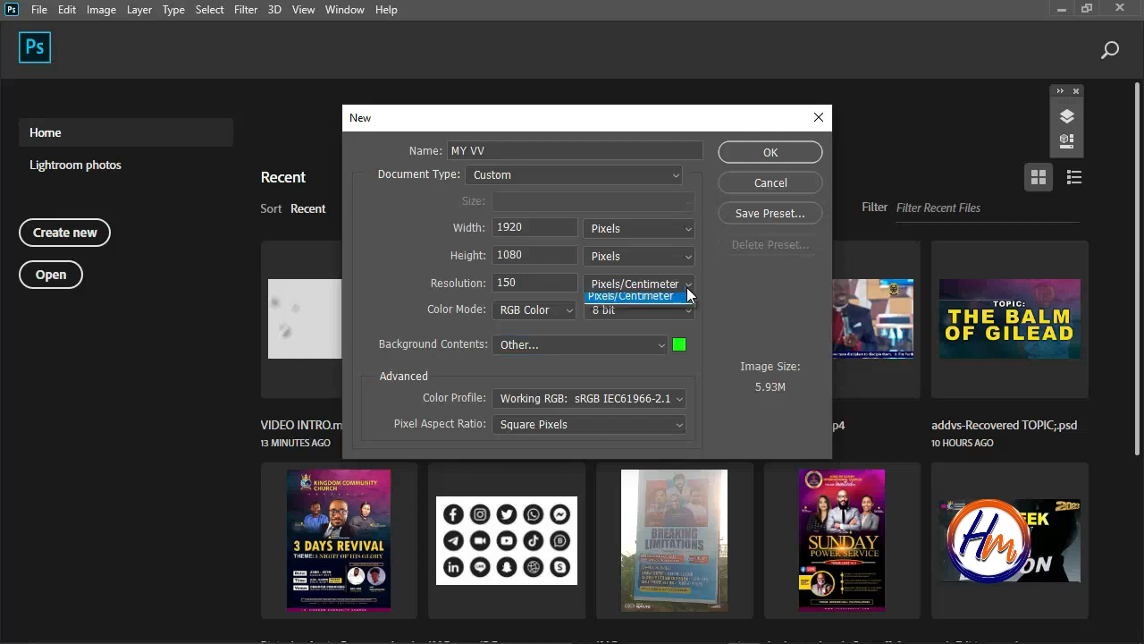
click(688, 291)
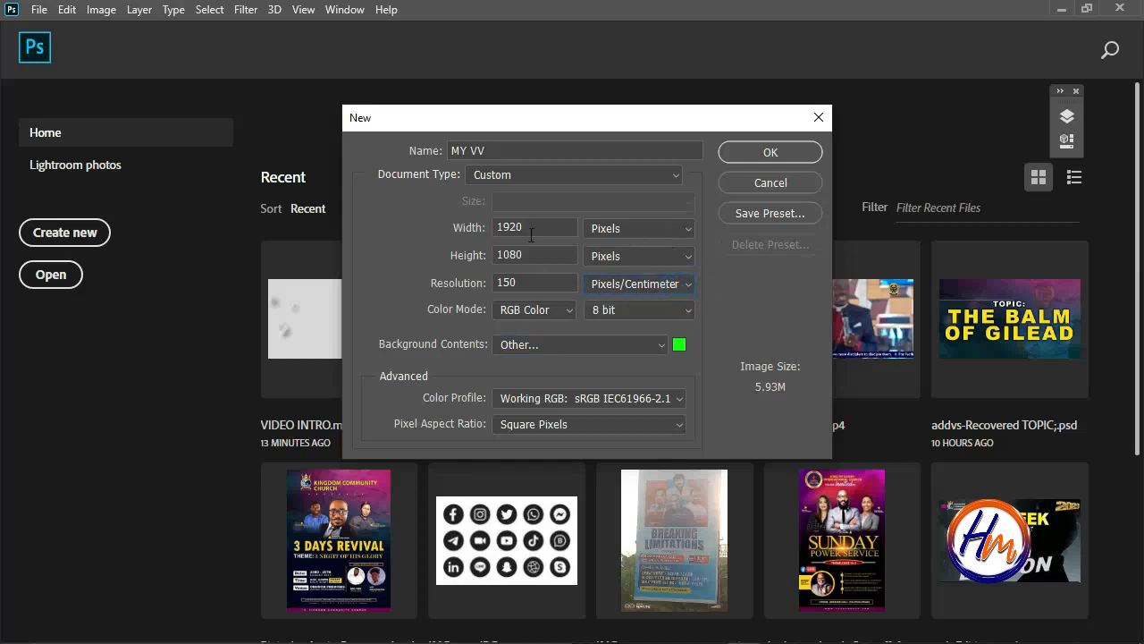
click(777, 150)
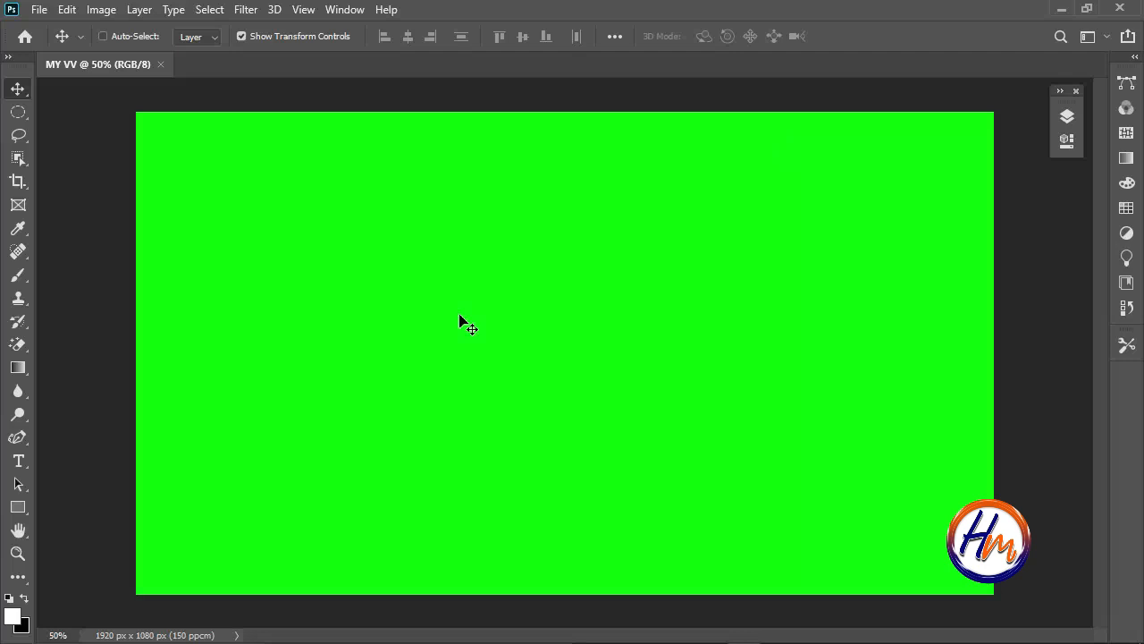
Show the Timeline and create a video timeline for the green document.
key(z)
drag(527, 394, 499, 399)
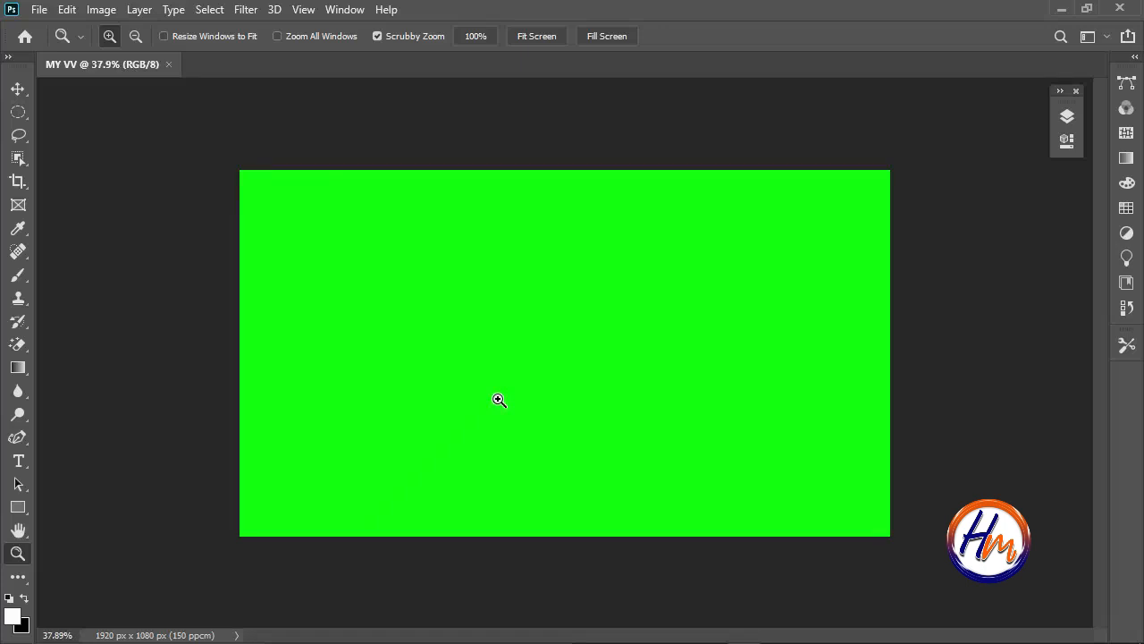
mouse_move(490, 400)
mouse_down()
mouse_move(519, 403)
mouse_move(484, 399)
mouse_up()
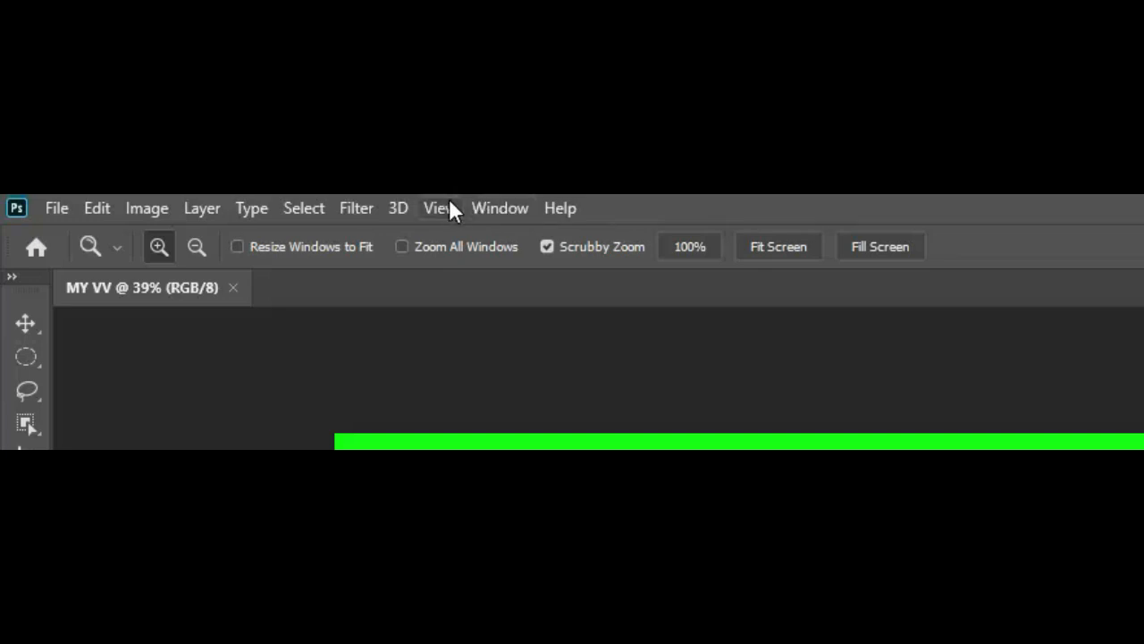
click(483, 208)
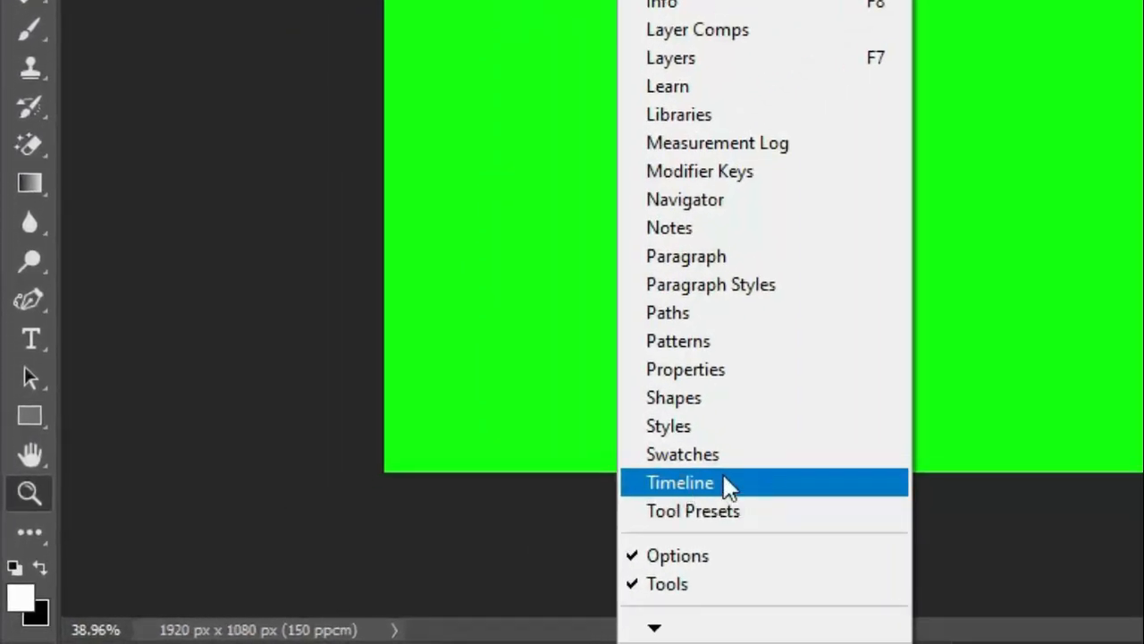
click(705, 479)
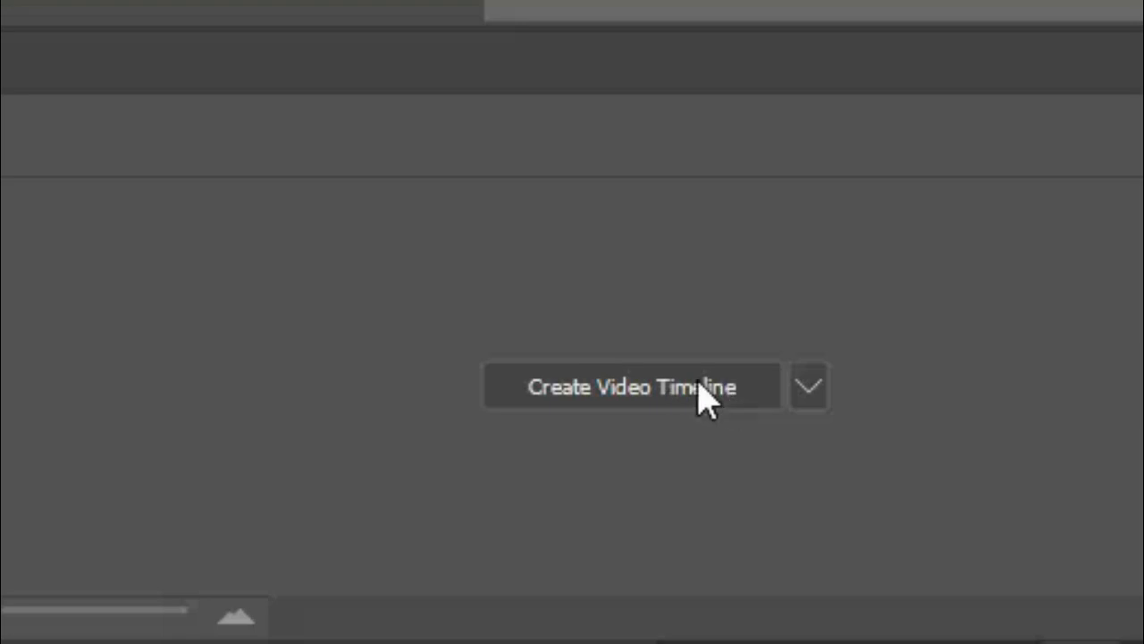
click(815, 385)
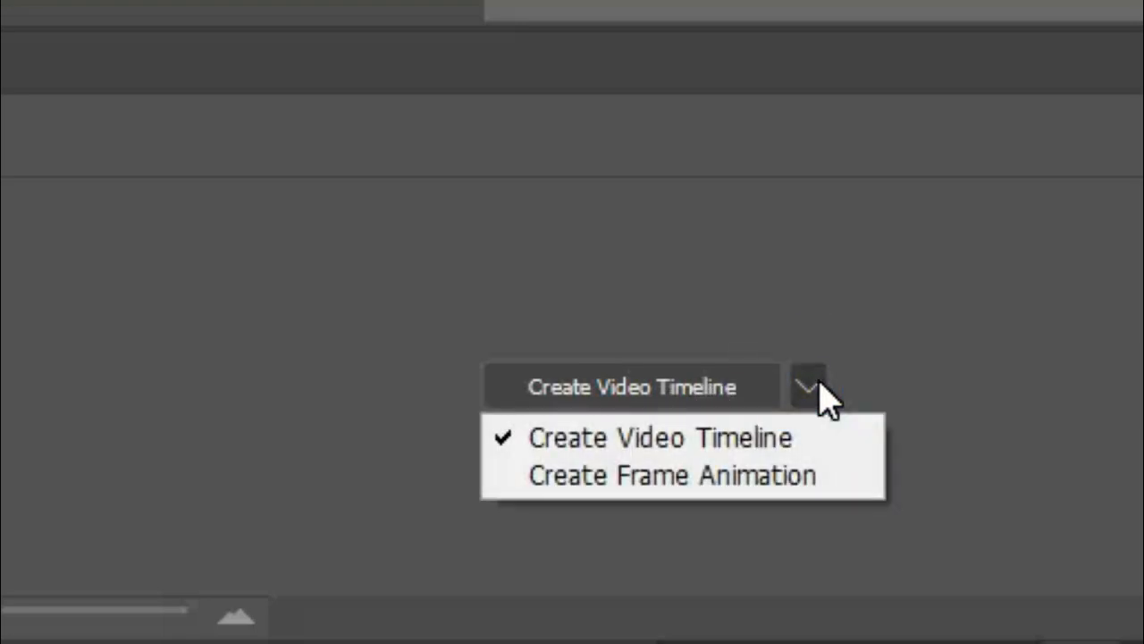
click(815, 387)
click(659, 391)
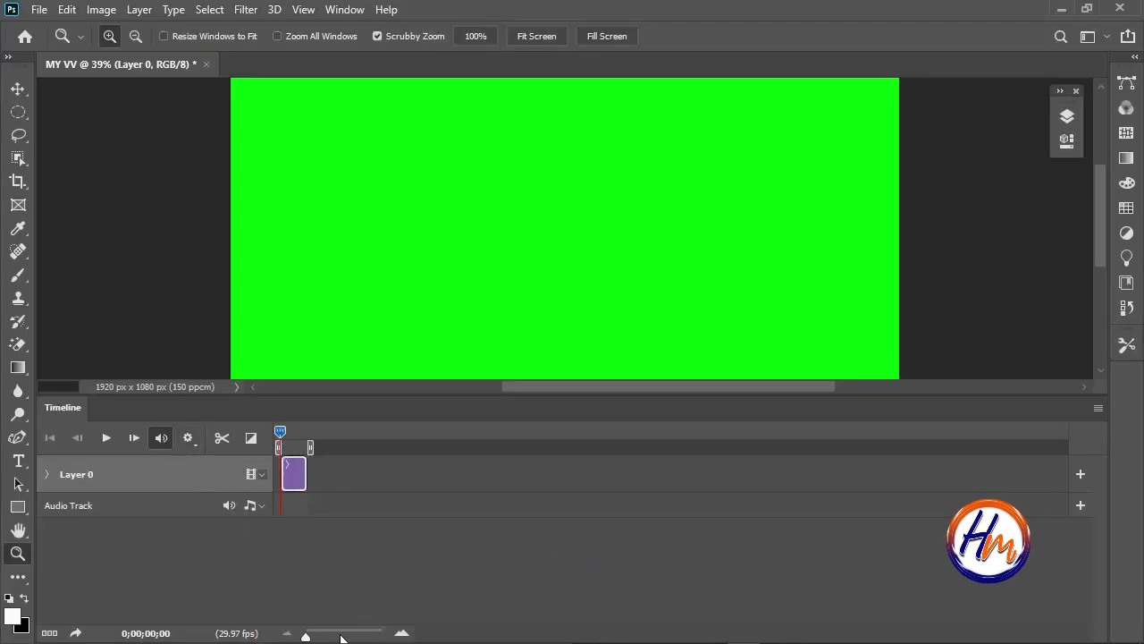
Play the timeline through once, then extend the end of the Layer 0 clip to about 15.5 seconds.
mouse_move(306, 636)
mouse_down()
mouse_move(326, 636)
mouse_move(317, 637)
mouse_up()
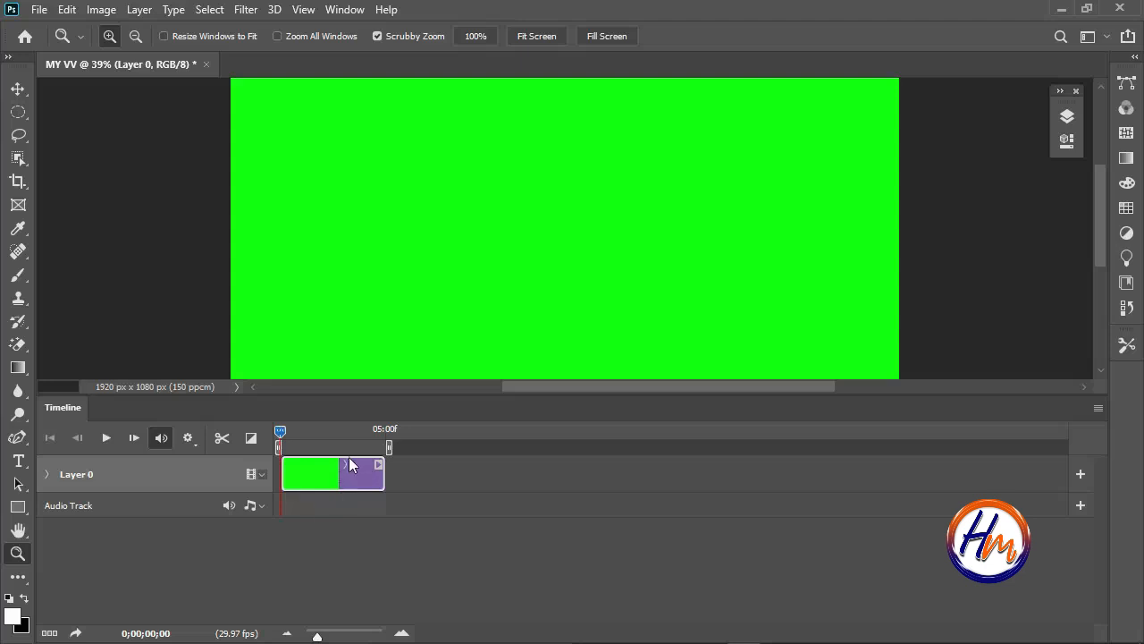
drag(537, 263, 498, 266)
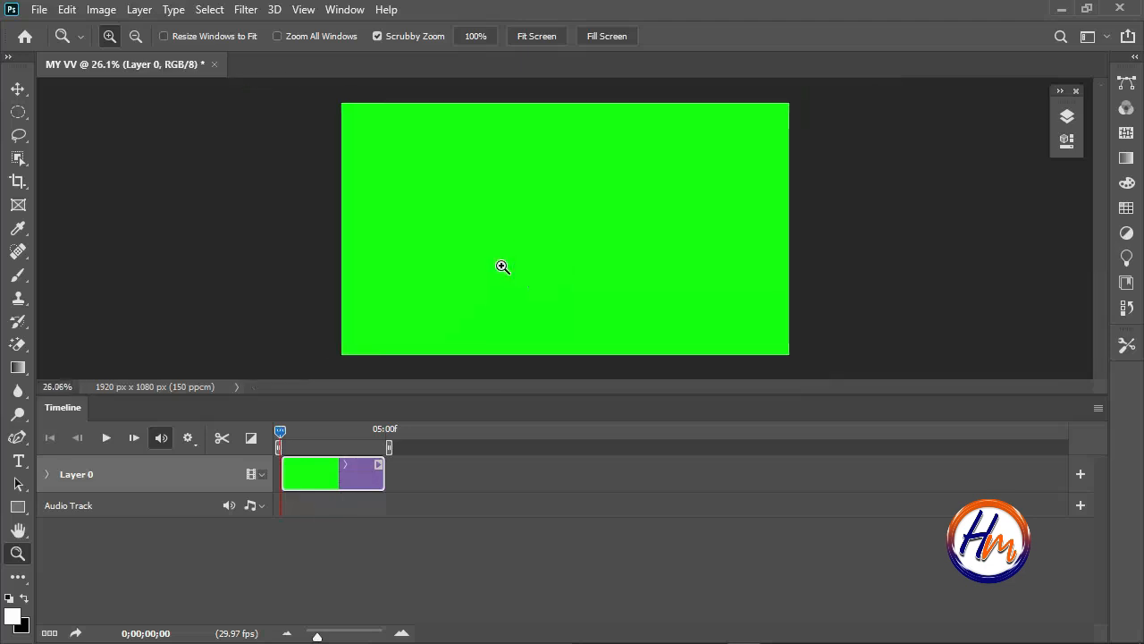
click(106, 437)
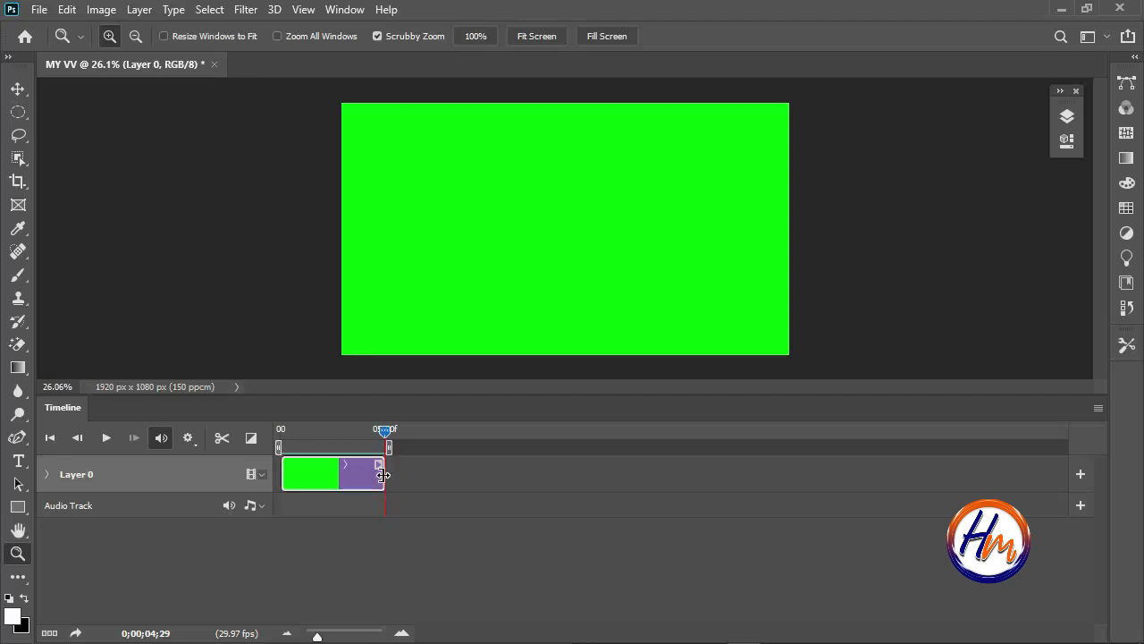
drag(382, 474, 608, 472)
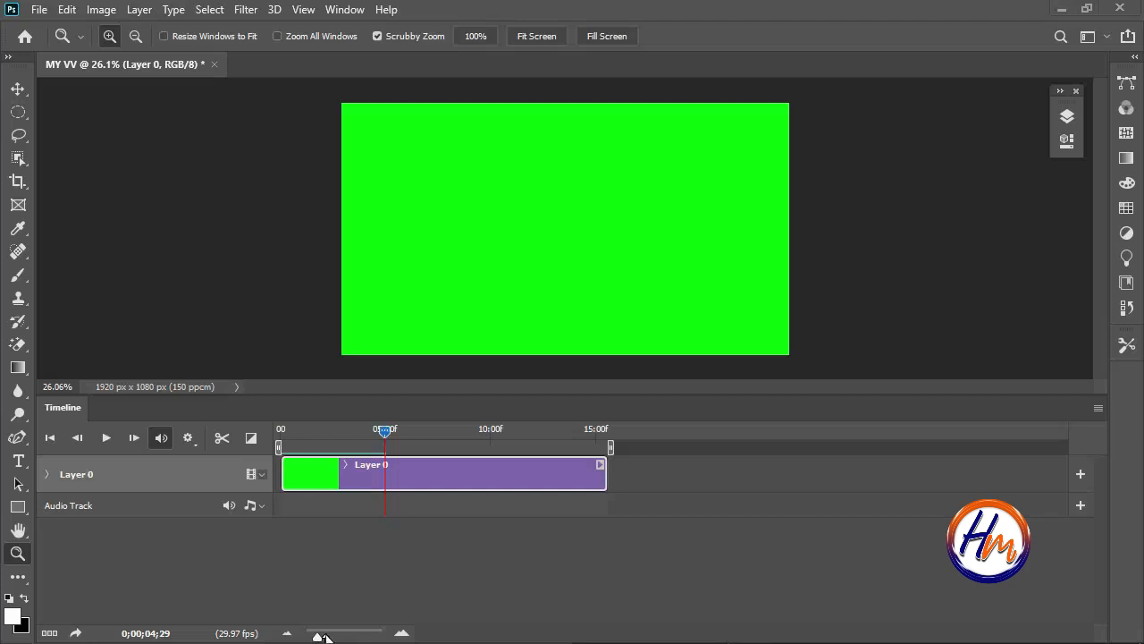
Place the VIDEO INTRO file from the LOST.DIR folder in File Explorer into the green Photoshop document and accept the placement at full canvas size.
key(super)
click(382, 631)
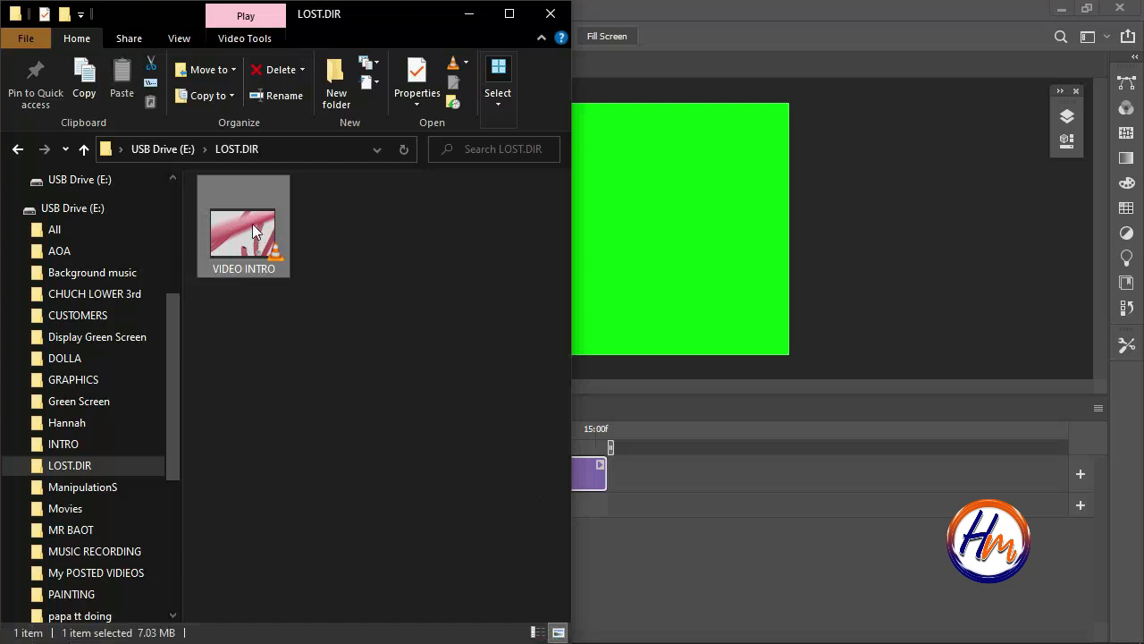
drag(253, 229, 260, 252)
drag(260, 252, 696, 230)
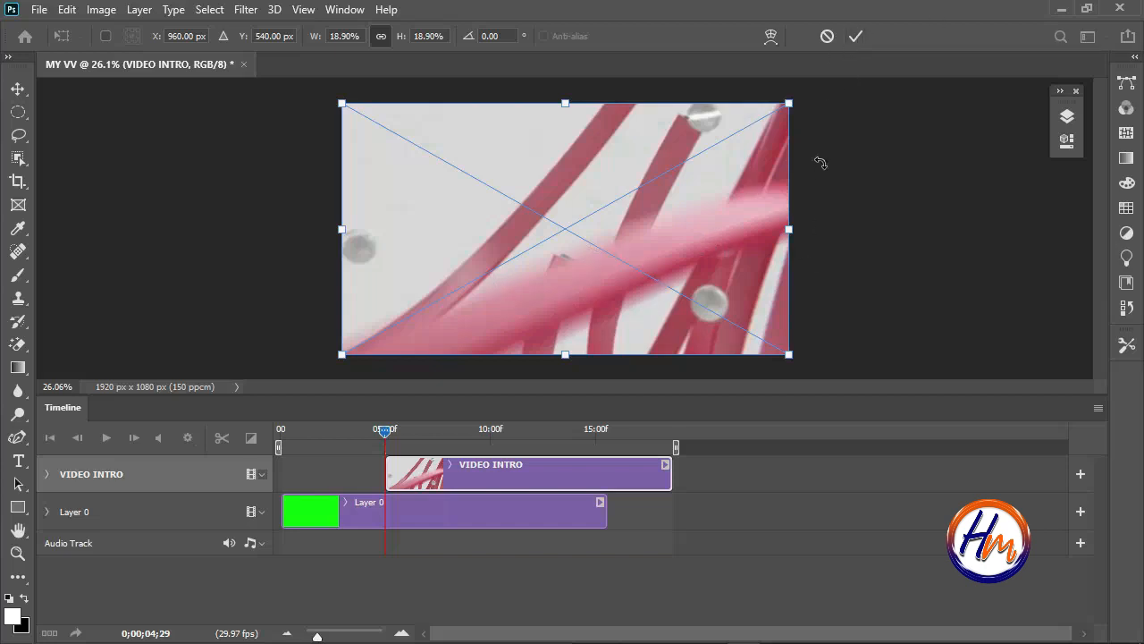
click(858, 36)
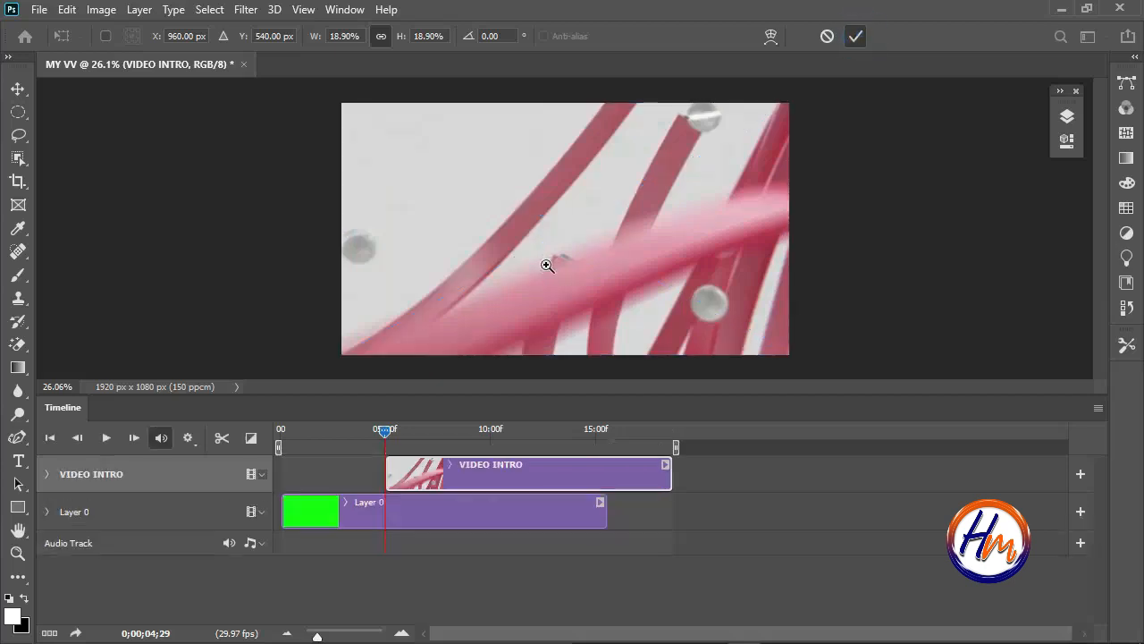
key(z)
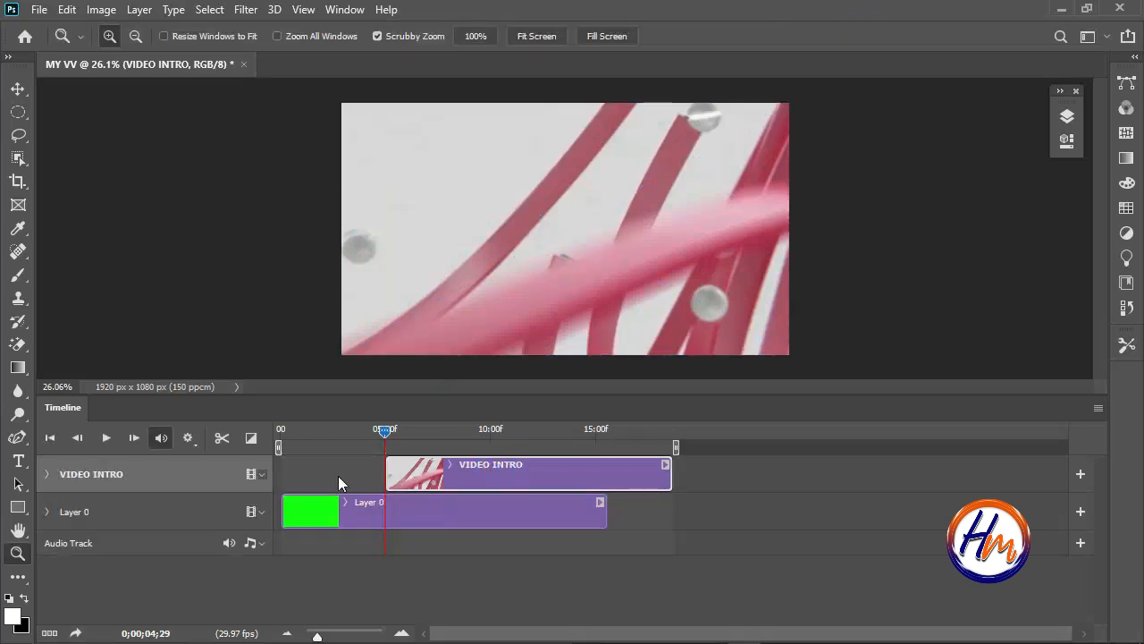
Move the VIDEO INTRO clip to the start of the timeline and scrub the playhead to a light frame at about 2 seconds.
mouse_move(418, 475)
mouse_down()
mouse_move(301, 477)
mouse_move(429, 486)
mouse_move(484, 504)
mouse_move(409, 475)
mouse_up()
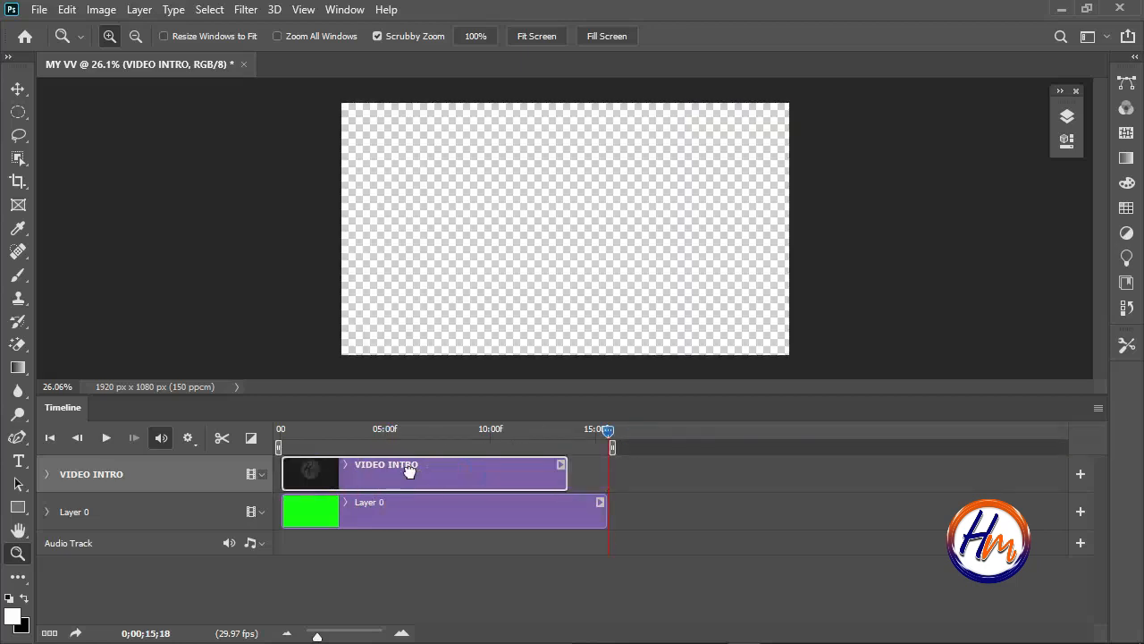
drag(408, 471, 426, 477)
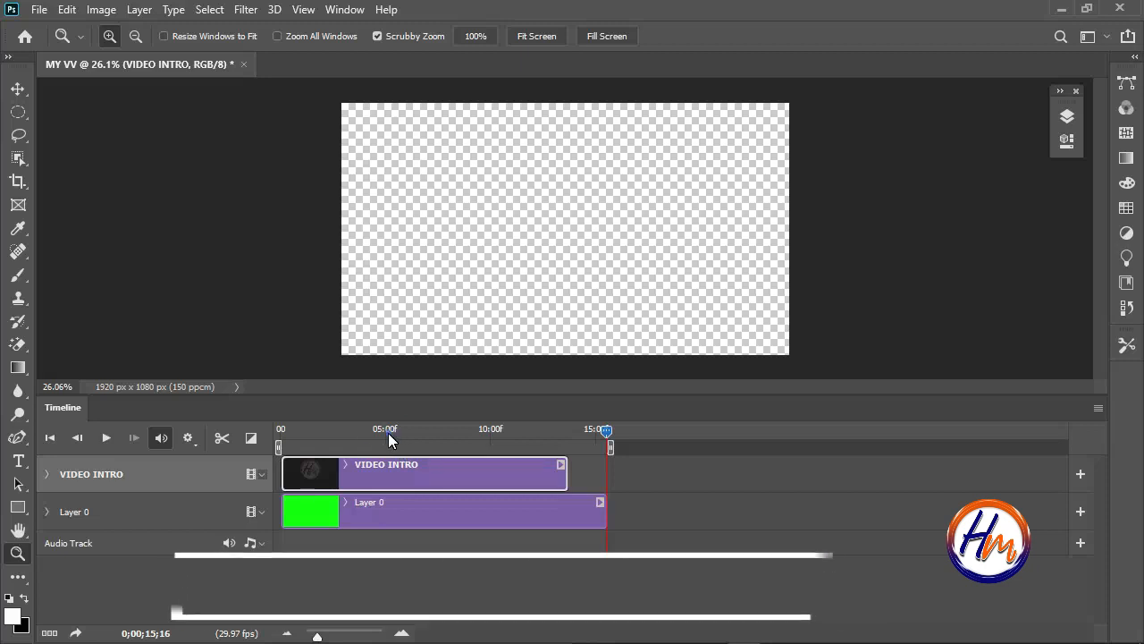
drag(388, 432, 467, 433)
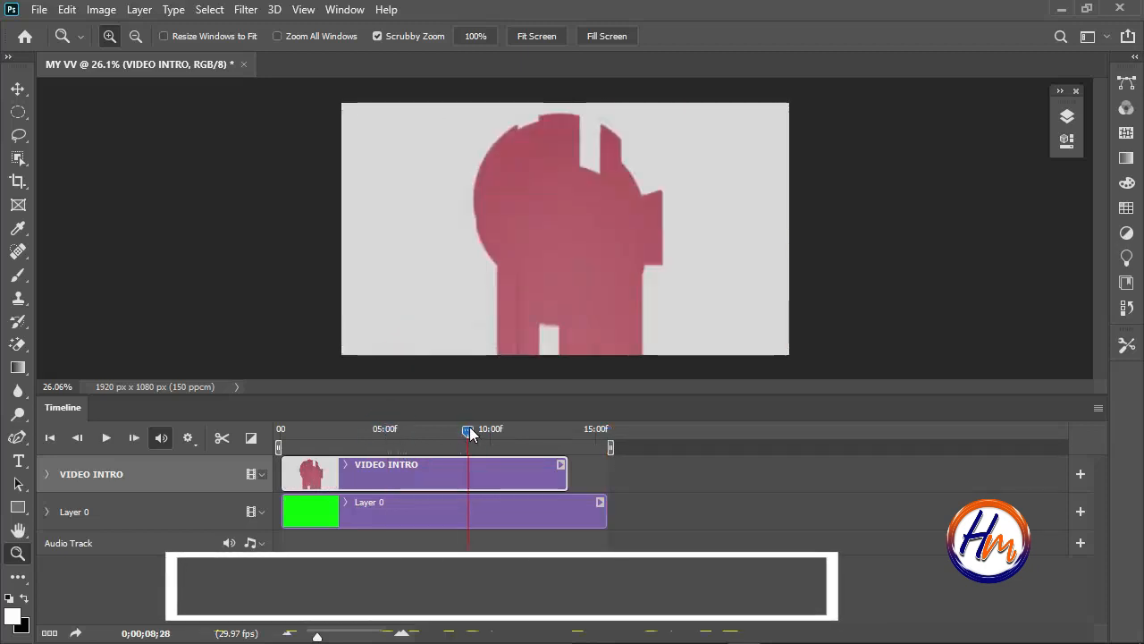
key(ctrl+shift+Left)
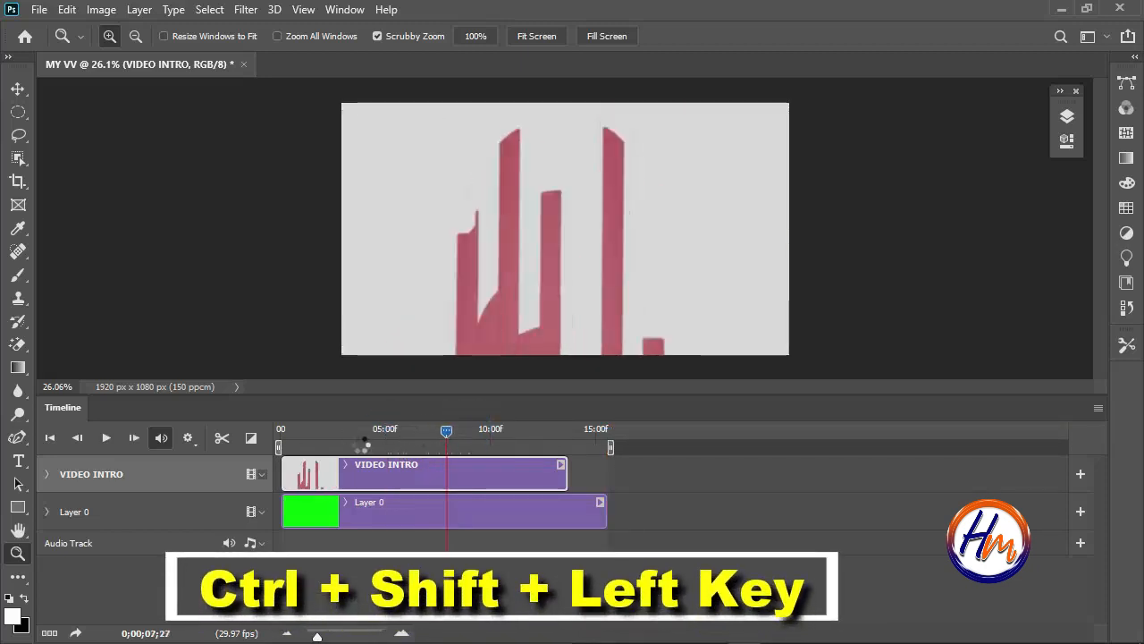
mouse_move(362, 444)
mouse_down()
mouse_move(414, 414)
mouse_move(372, 426)
mouse_move(378, 441)
mouse_move(454, 426)
mouse_move(391, 444)
mouse_move(426, 431)
mouse_move(355, 438)
mouse_up()
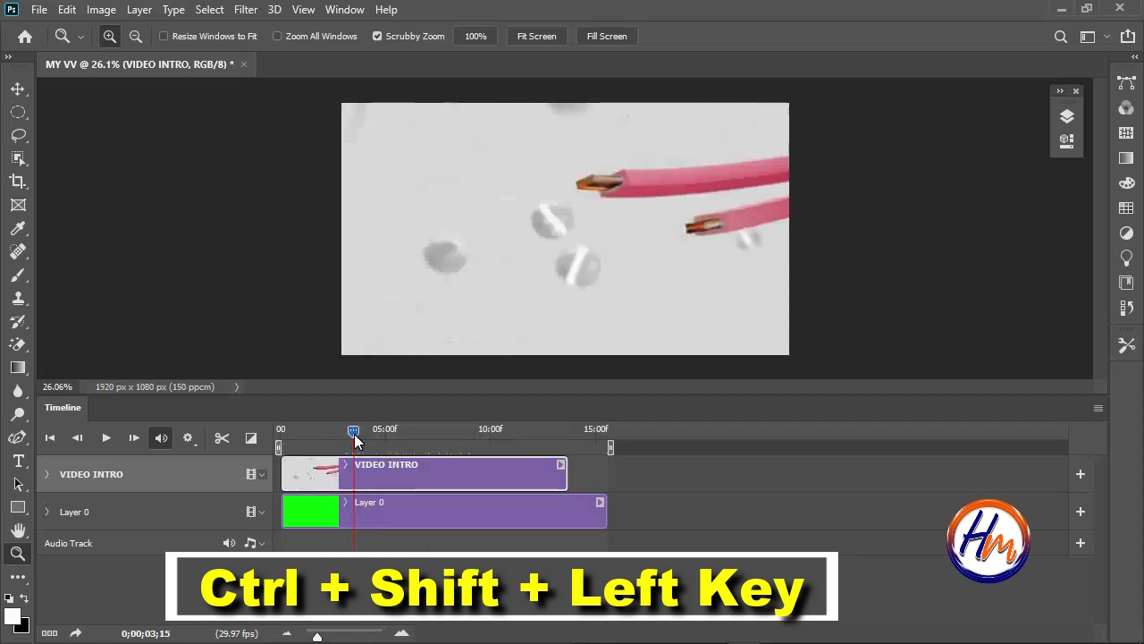
key(ctrl+shift+Left)
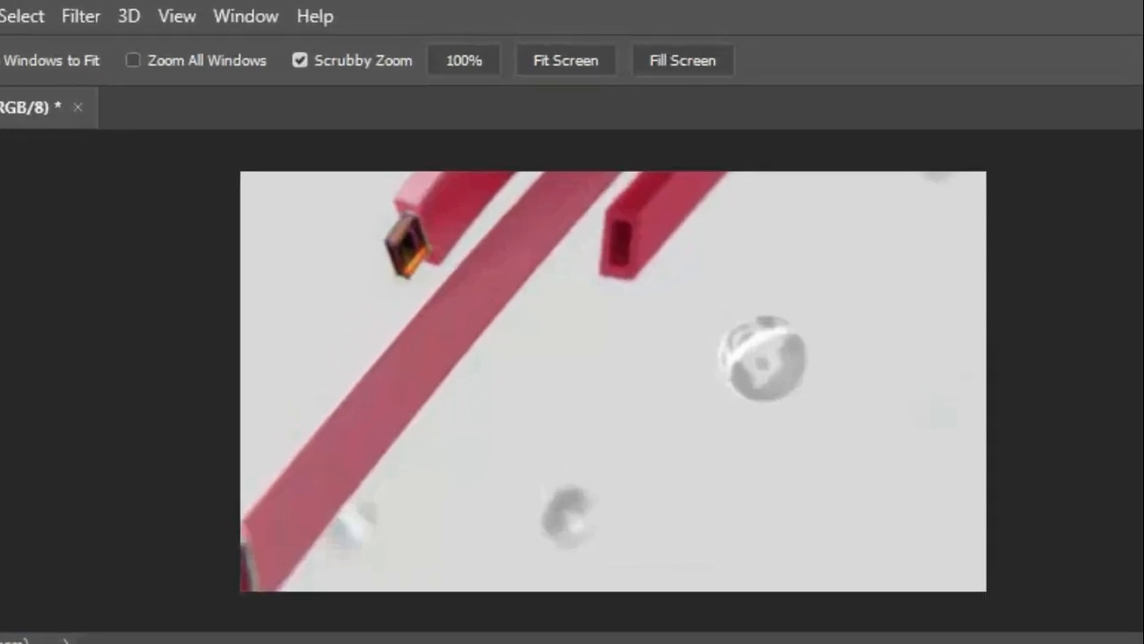
Skew the VIDEO INTRO frame by lowering only its upper-right corner straight down to about 16.2°.
key(v)
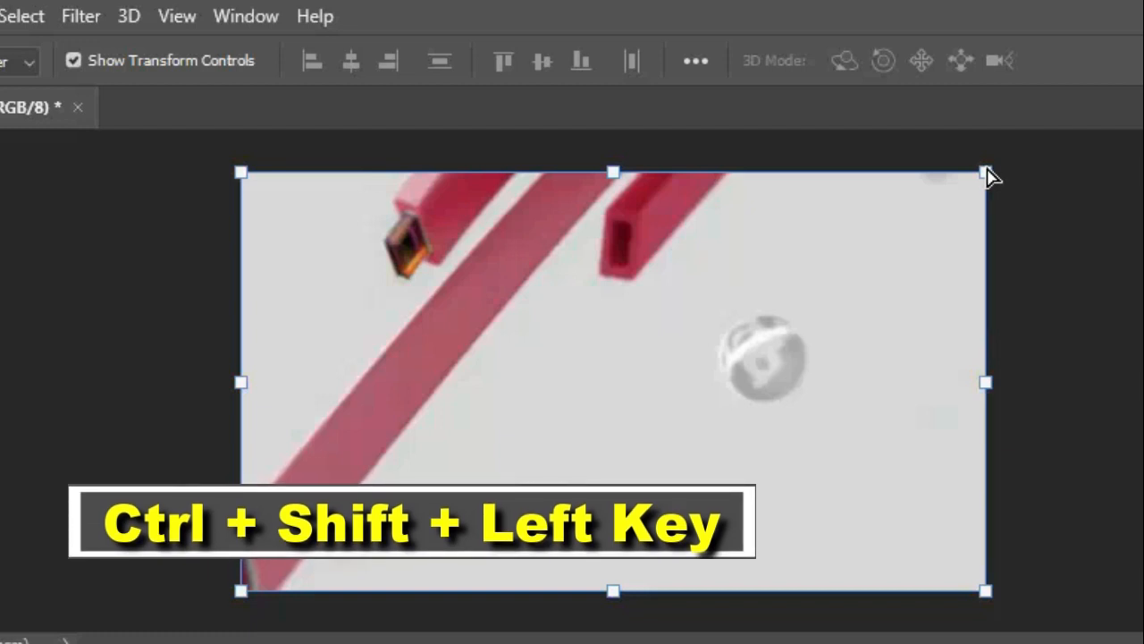
drag(986, 173, 901, 436)
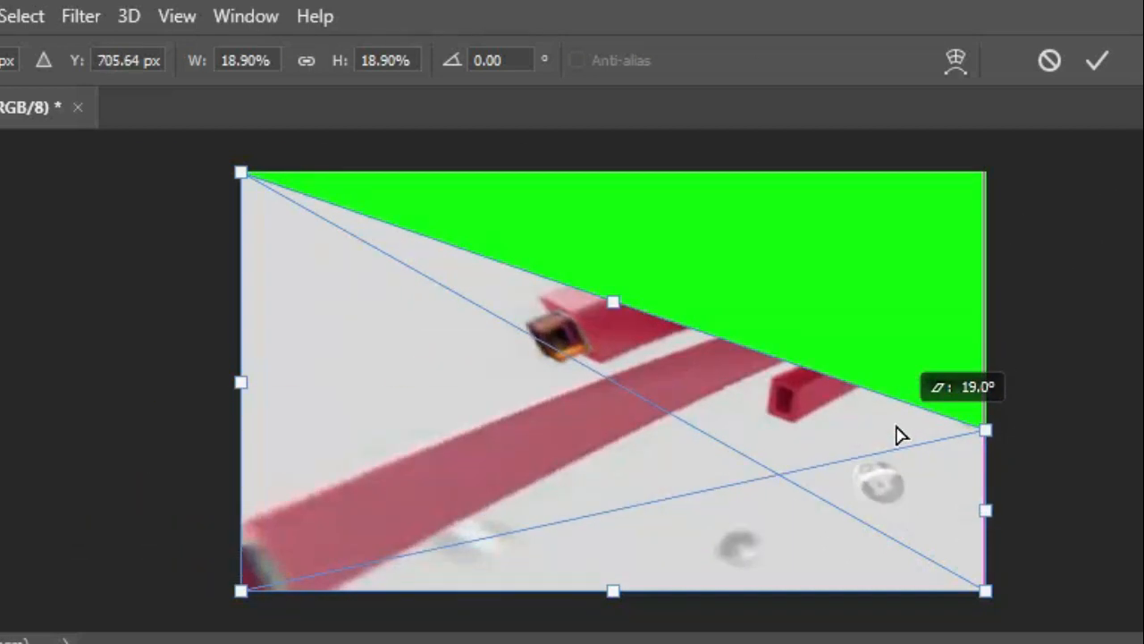
drag(901, 435, 646, 339)
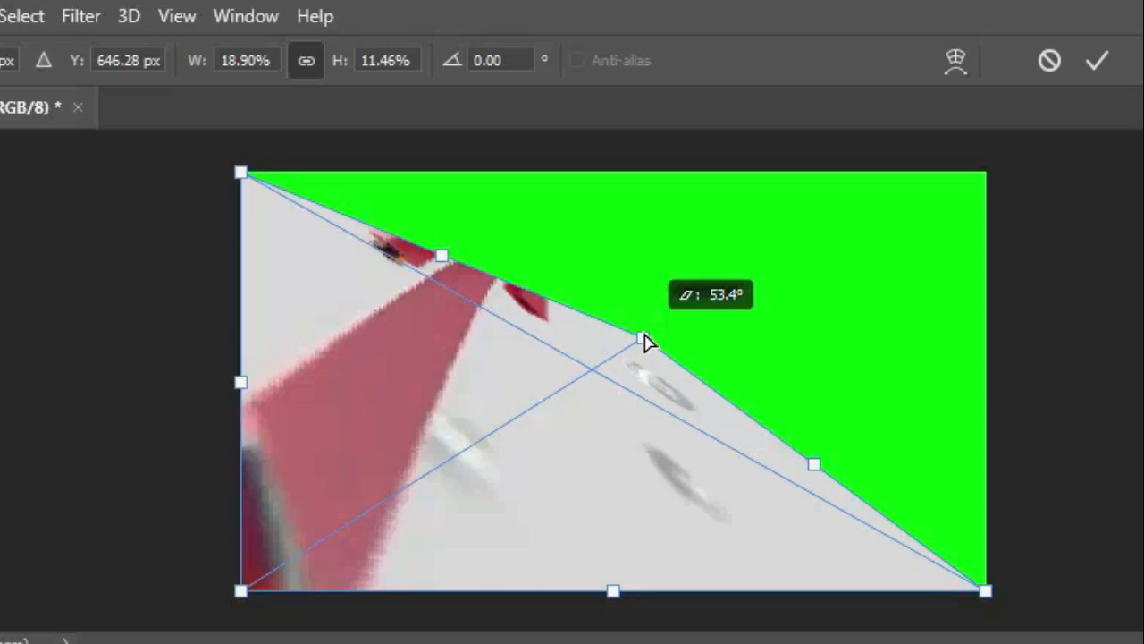
drag(646, 340, 992, 422)
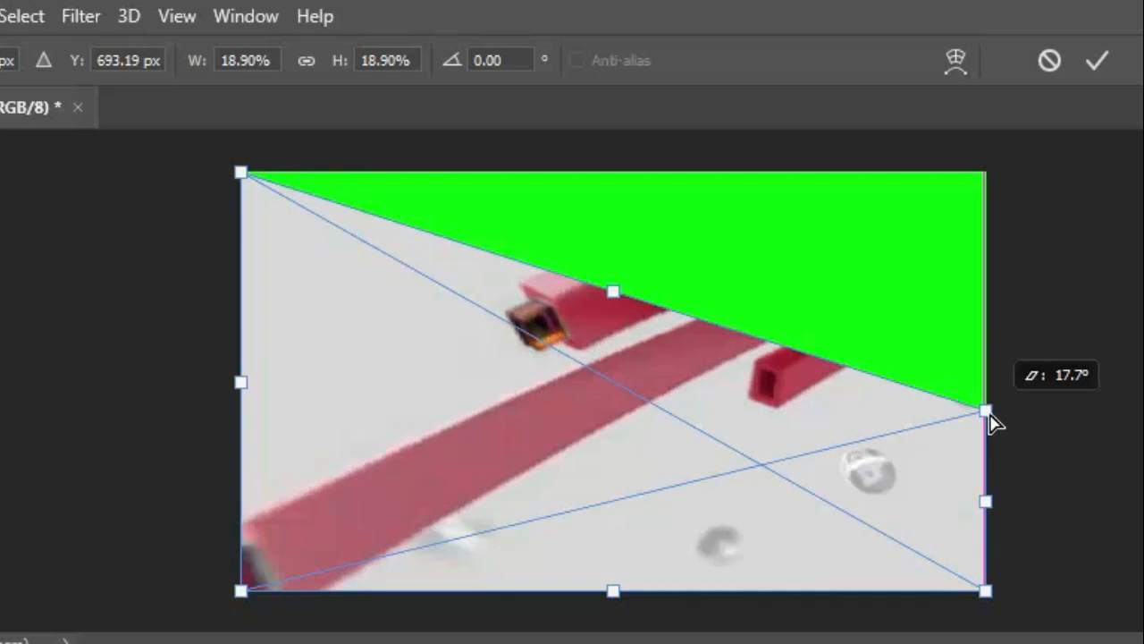
drag(992, 421, 978, 402)
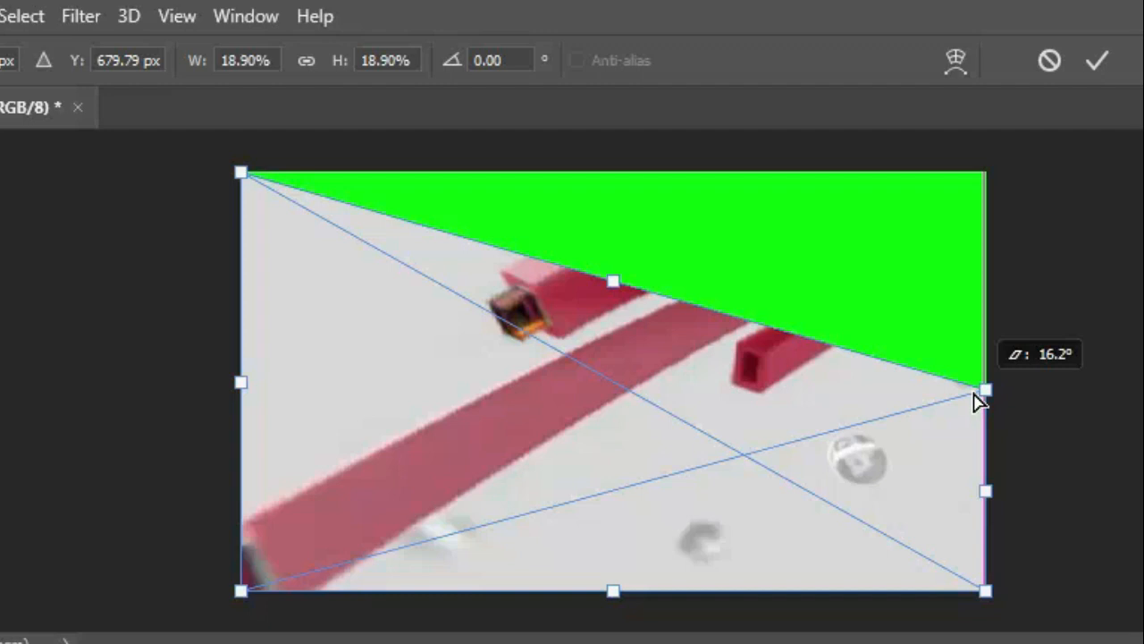
drag(978, 403, 977, 402)
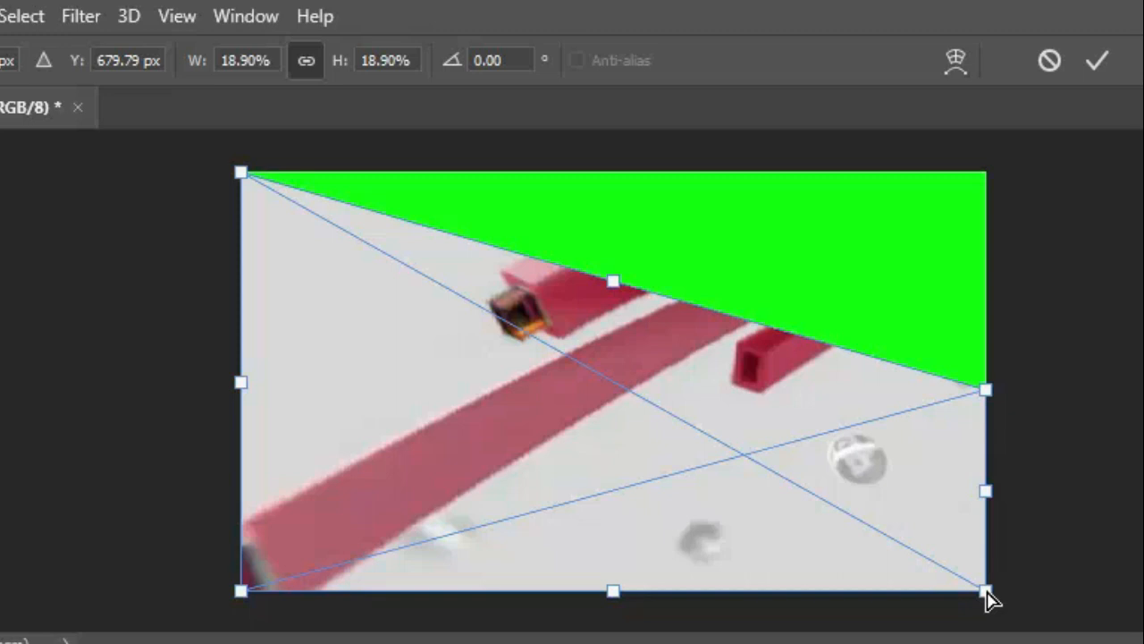
Raise the lower-right corner of the VIDEO INTRO frame and reposition its upper-right corner higher for a tapered perspective.
drag(986, 592, 957, 518)
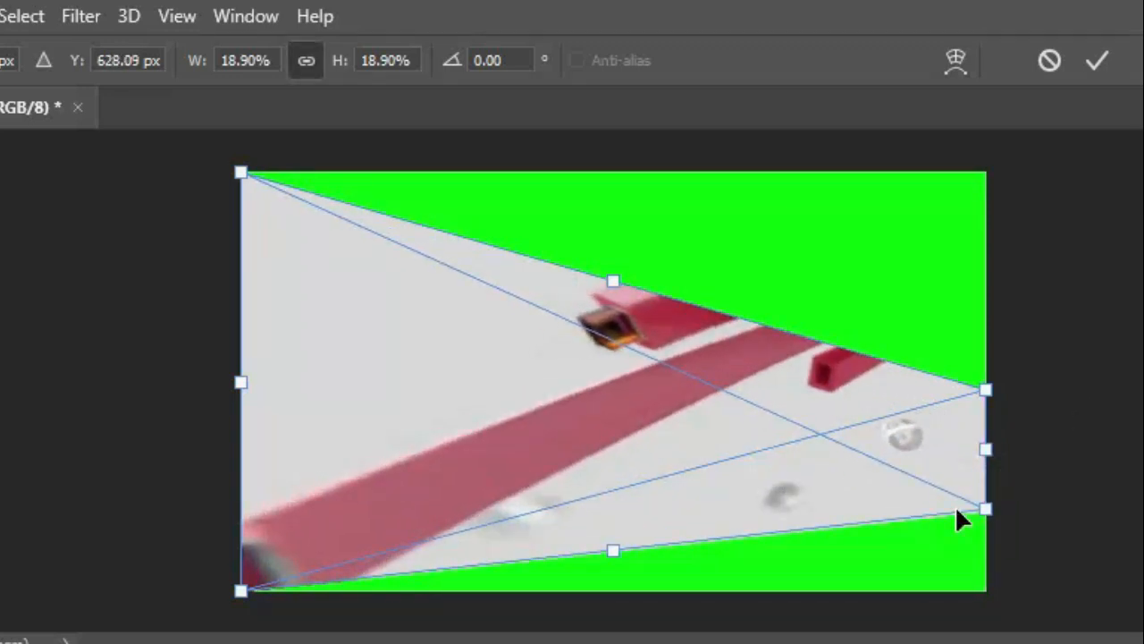
drag(986, 390, 983, 358)
drag(975, 304, 975, 302)
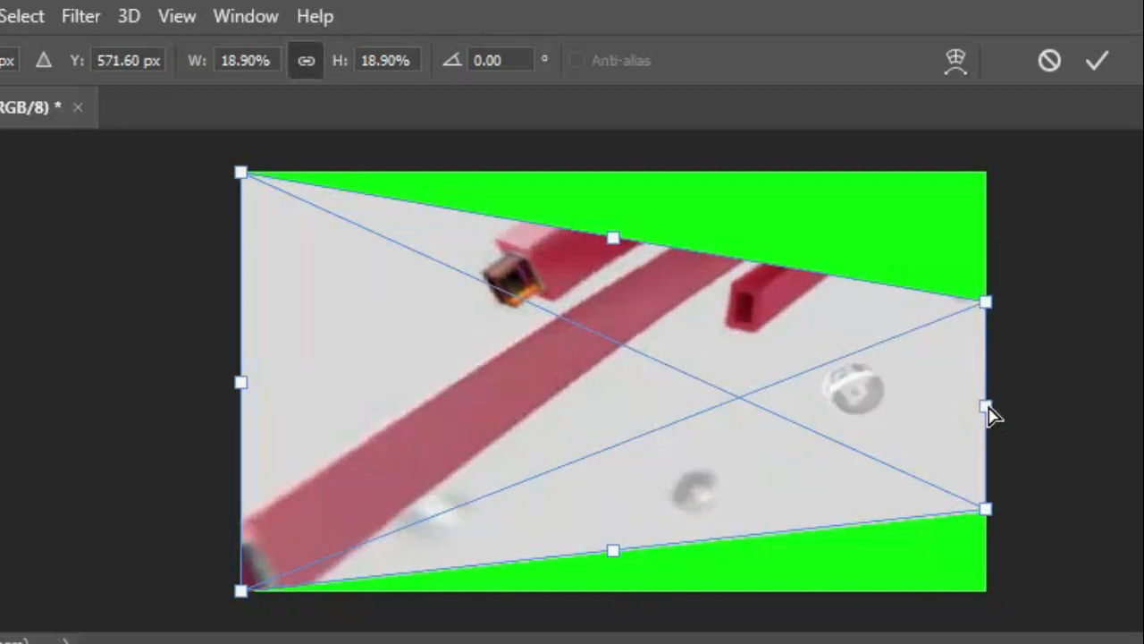
Narrow the distorted VIDEO INTRO frame to about 10.64% width, adjust its upper-right corner, centre it on the green canvas and apply the transform.
drag(988, 408, 881, 339)
drag(994, 334, 669, 428)
drag(659, 206, 661, 273)
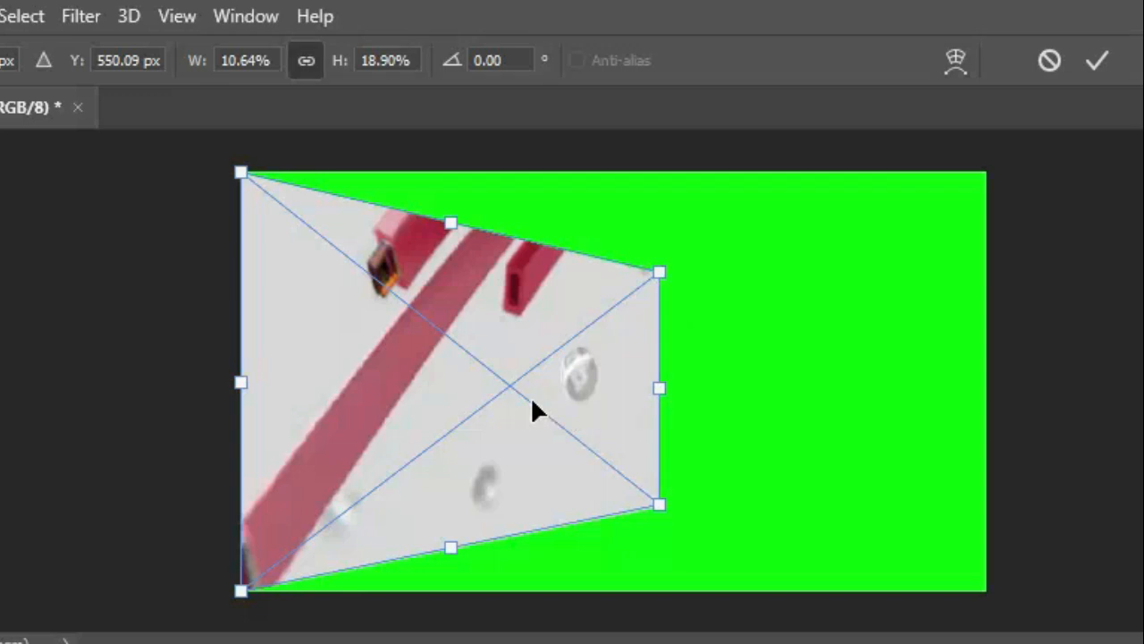
drag(532, 409, 692, 396)
click(1091, 63)
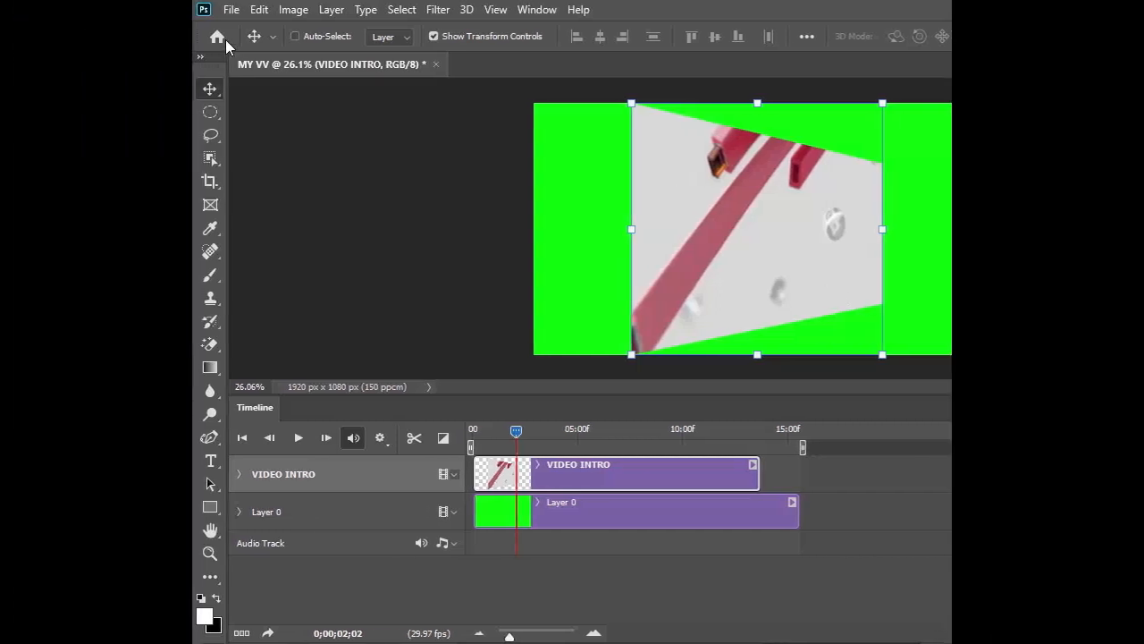
Examine where the Render Video command is offered, both among the file export commands and in the Timeline's own options.
click(38, 9)
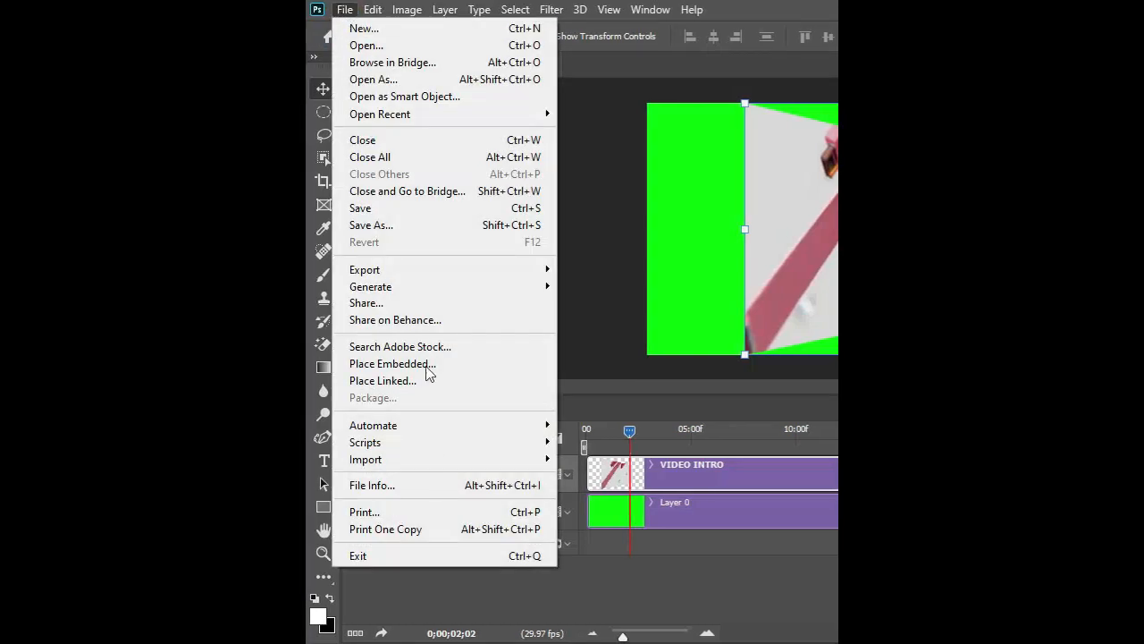
mouse_move(417, 275)
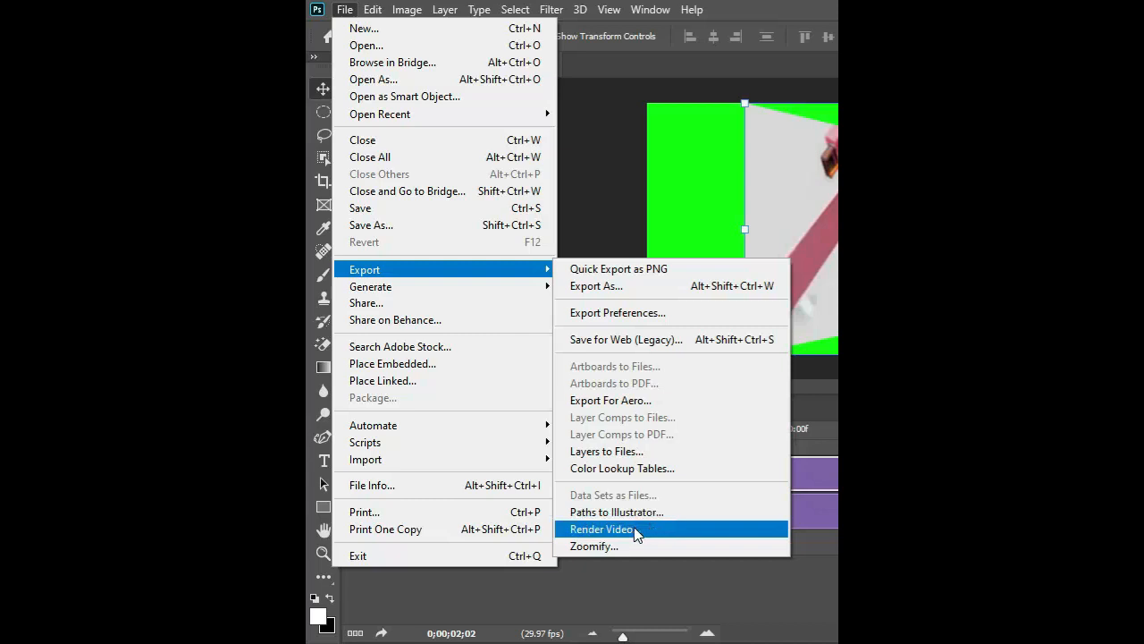
click(735, 11)
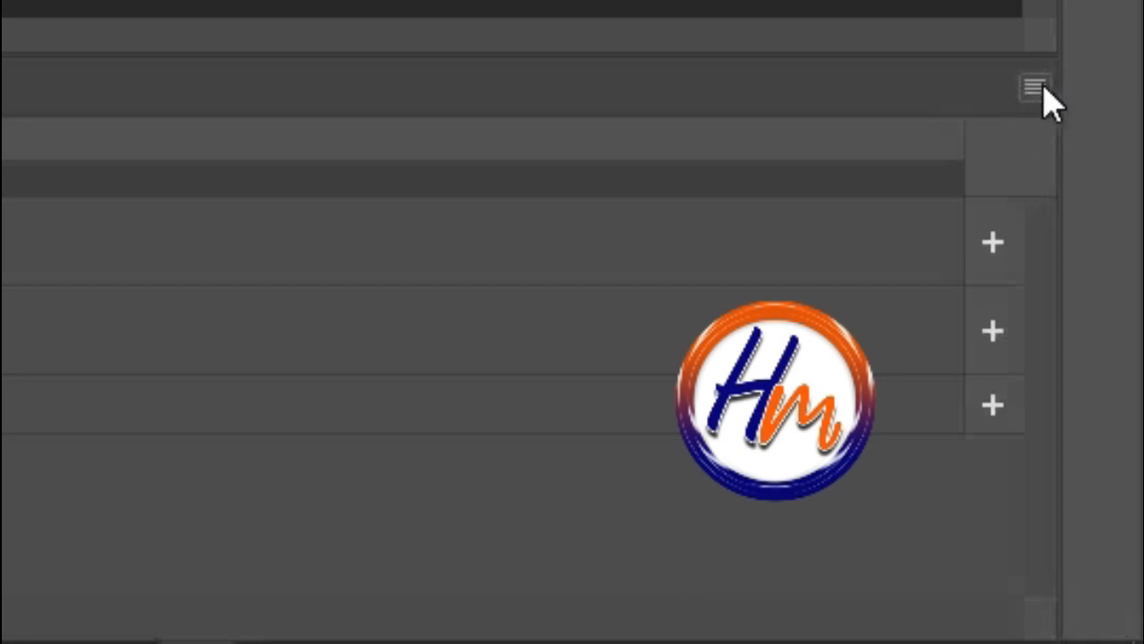
click(1031, 89)
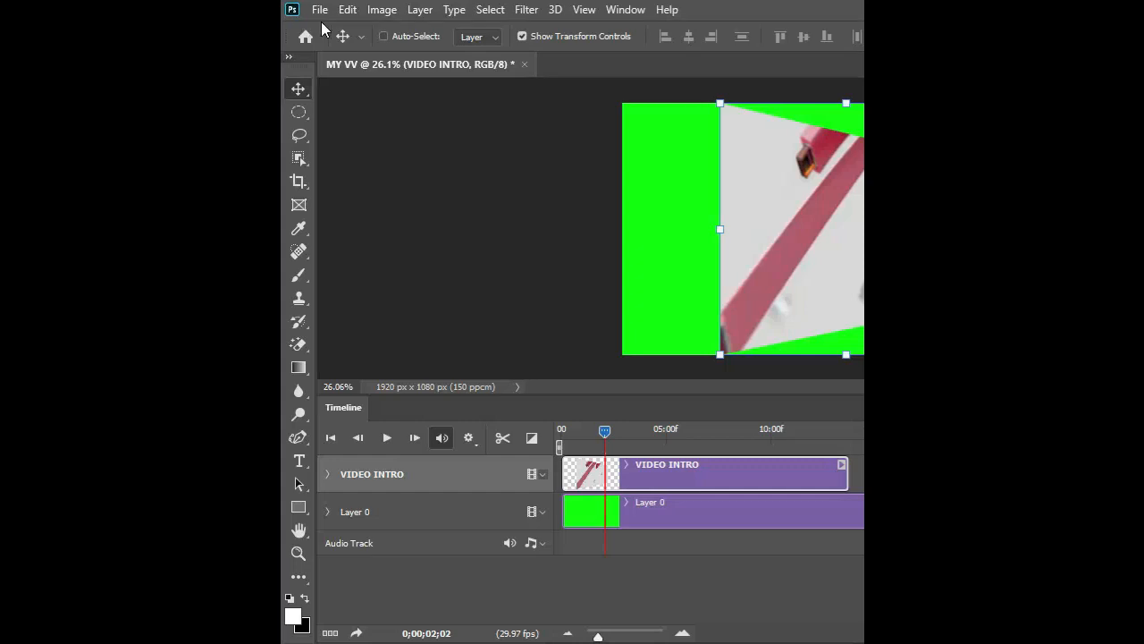
click(320, 10)
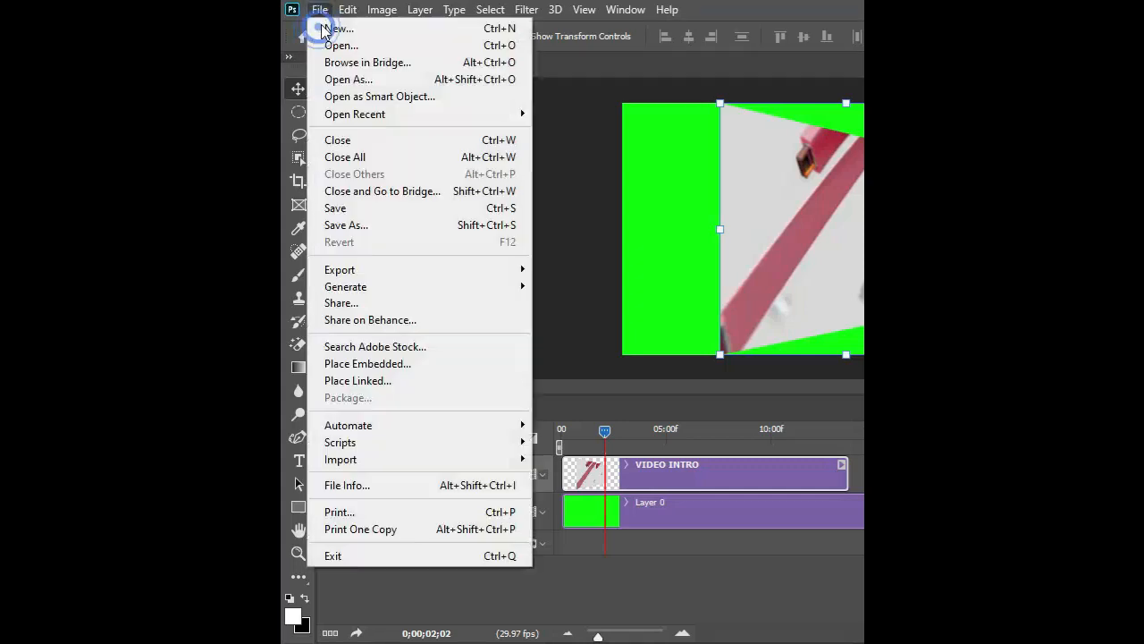
mouse_move(373, 276)
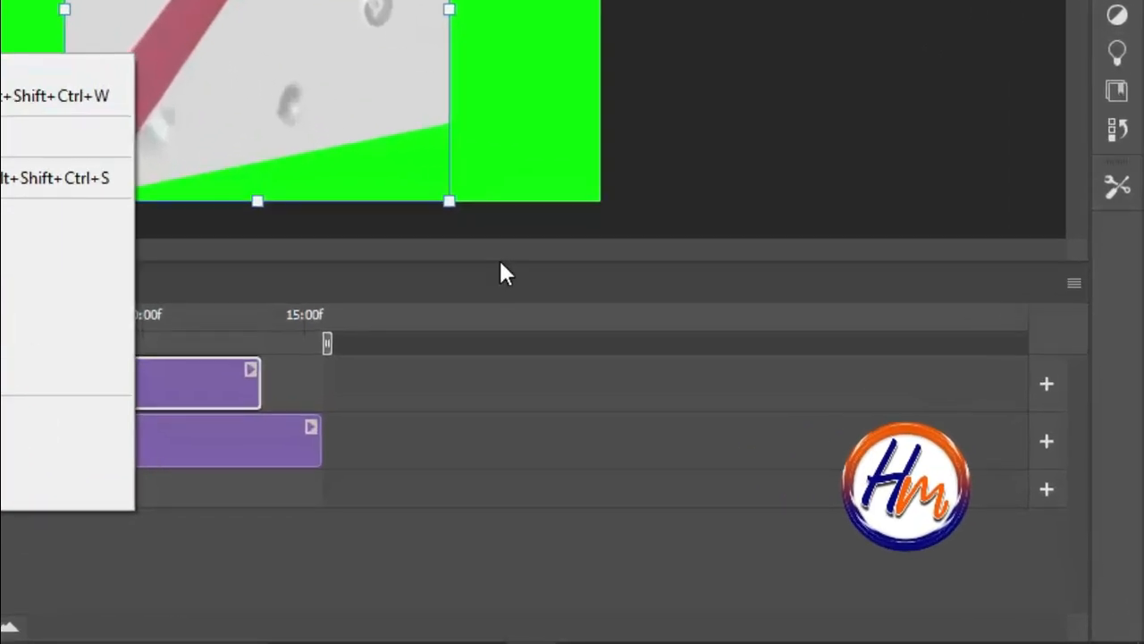
click(895, 366)
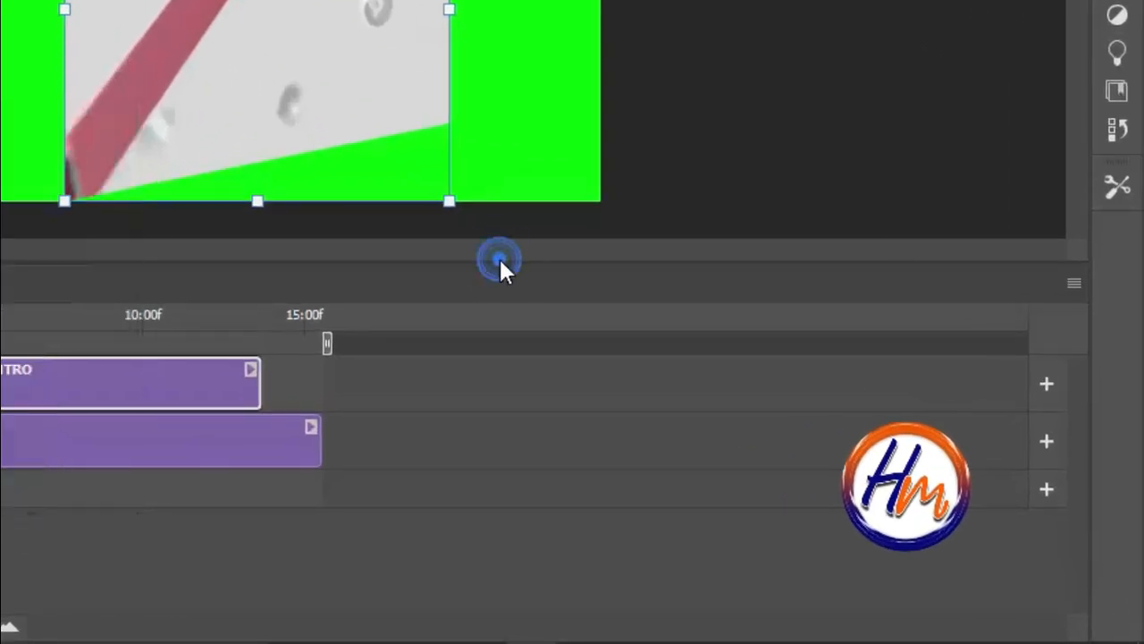
click(1079, 284)
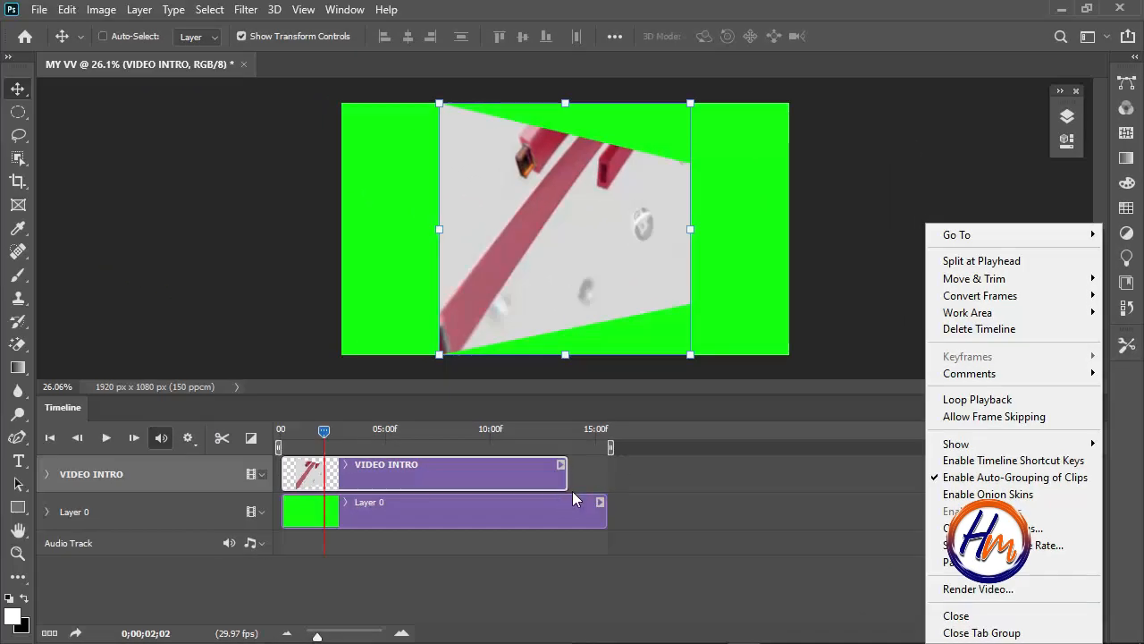
click(572, 499)
Trim the end of the green Layer 0 clip to about 13 seconds 21 frames so it ends together with the VIDEO INTRO clip.
mouse_move(566, 524)
mouse_down()
mouse_move(609, 513)
mouse_move(565, 513)
mouse_up()
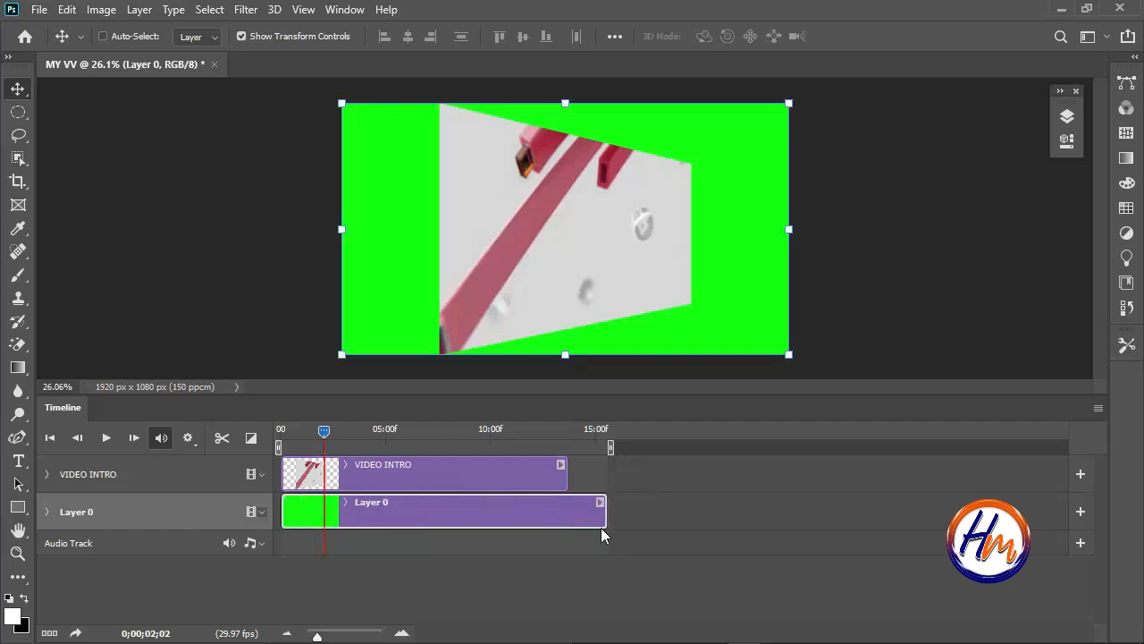
drag(605, 513, 579, 510)
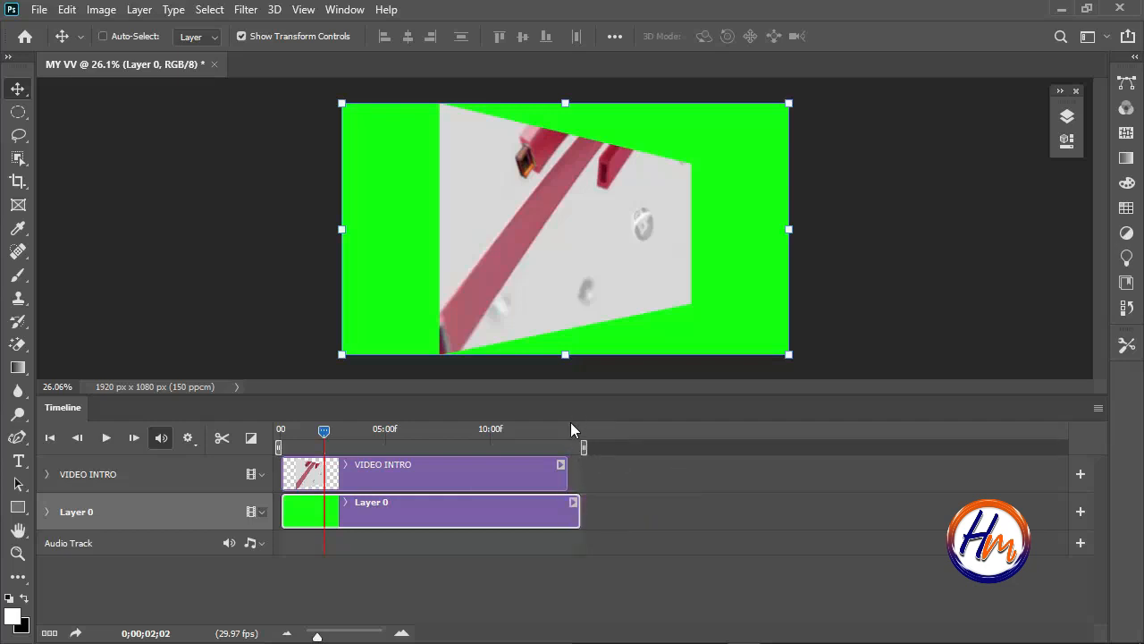
click(567, 434)
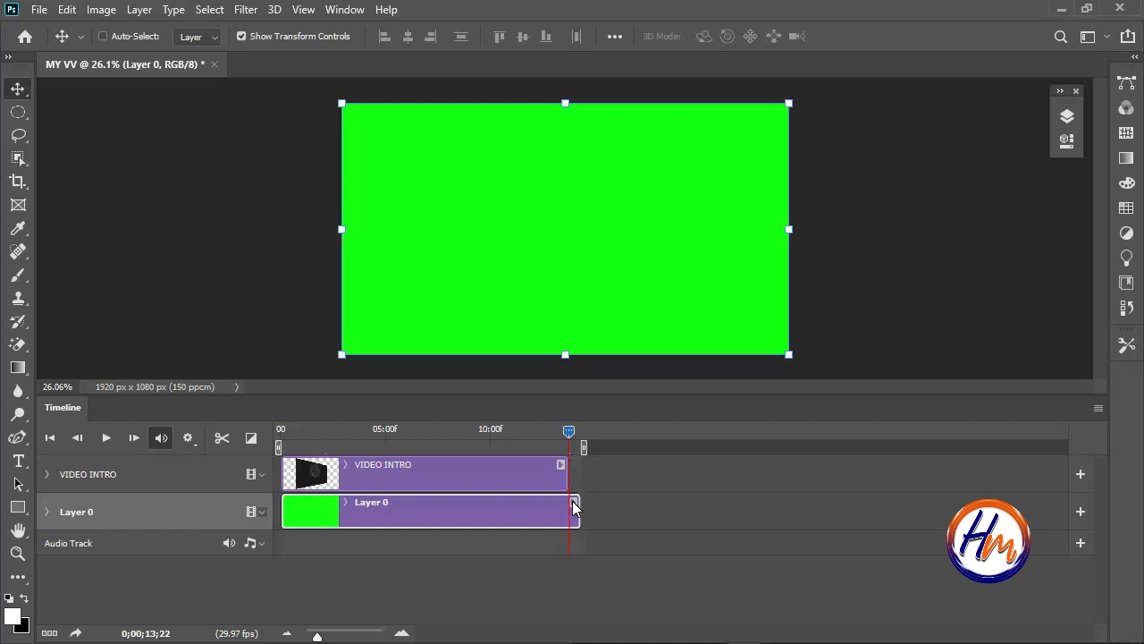
drag(576, 511, 565, 511)
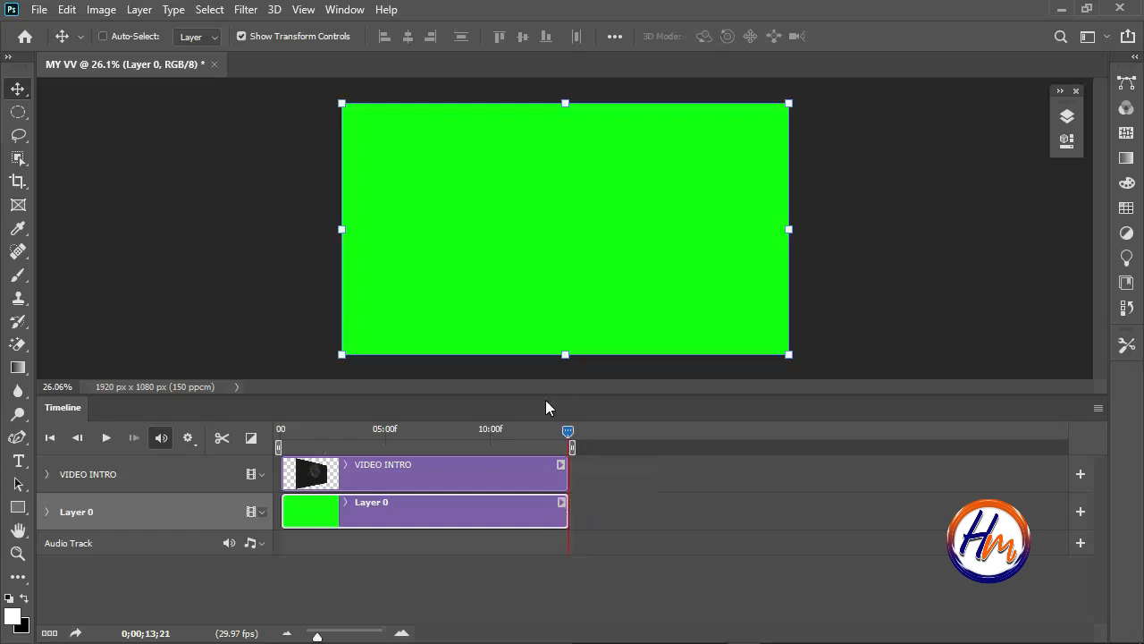
Scrub the playhead back to the middle of the clips to check the result, and open the Render Video settings.
click(565, 432)
drag(566, 432, 441, 444)
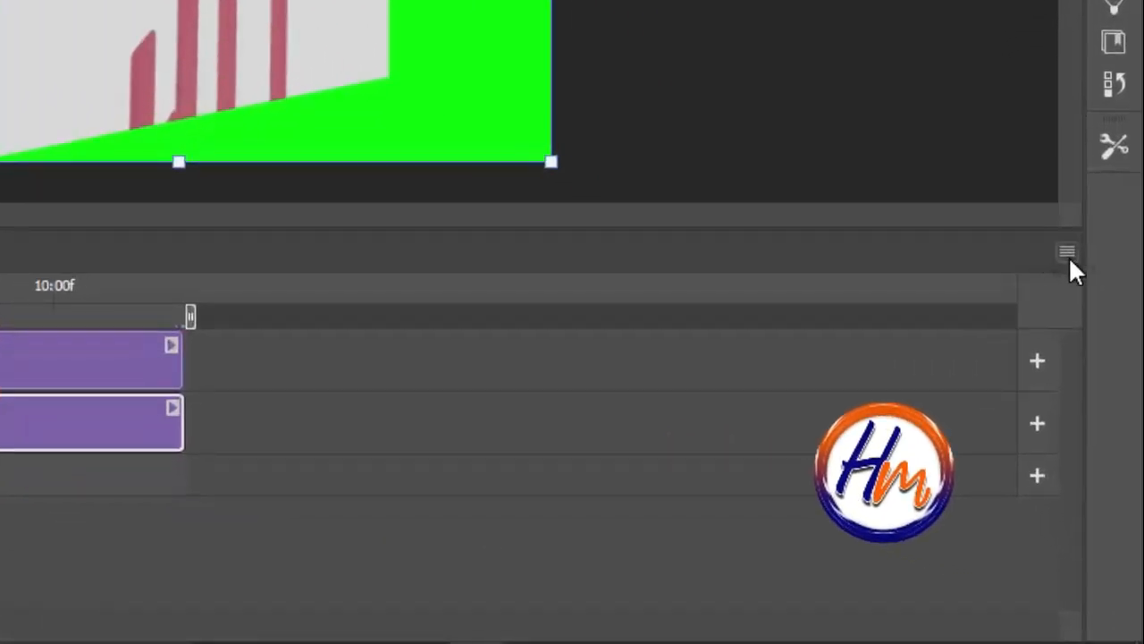
click(1068, 256)
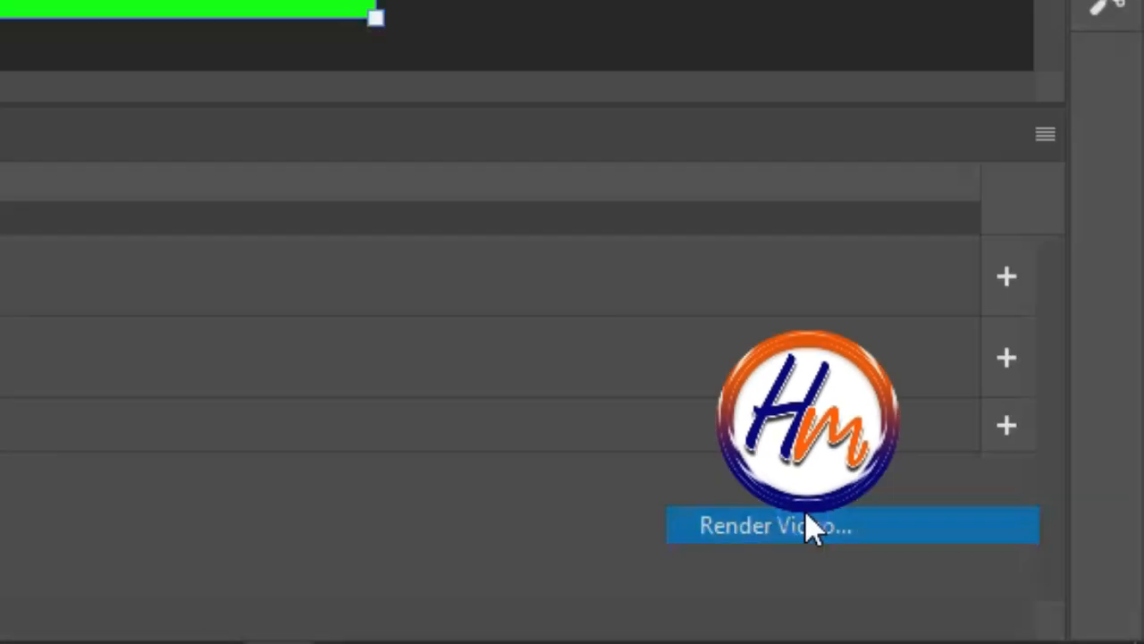
click(586, 444)
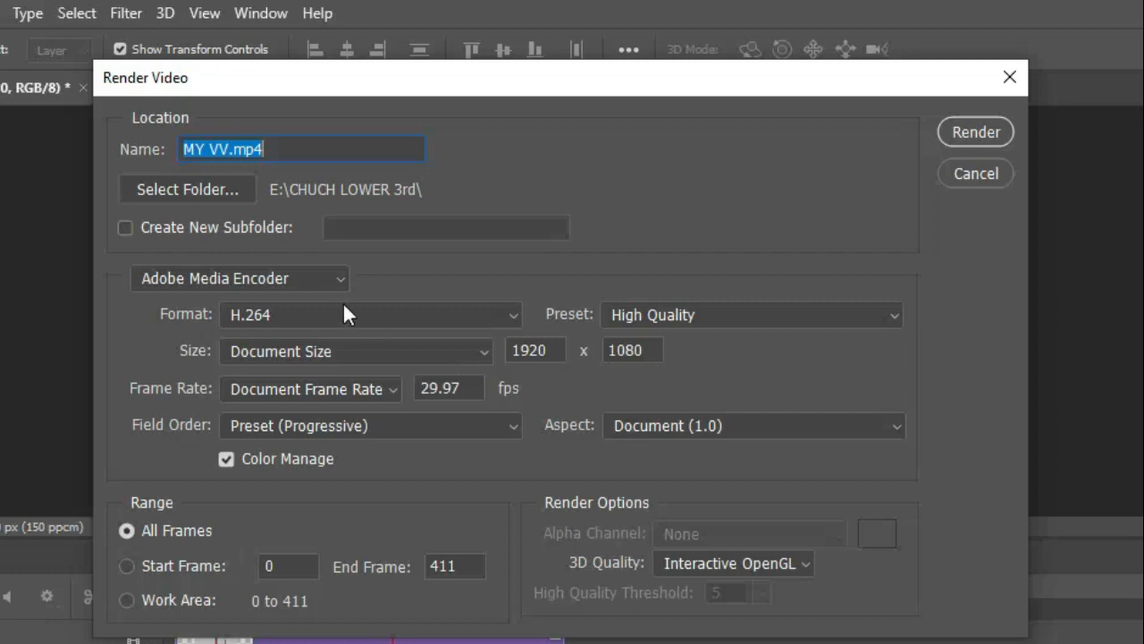
Keep the output name MY VV.mp4 and set the render destination to the LOST.DIR folder on the E: drive.
drag(281, 150, 185, 150)
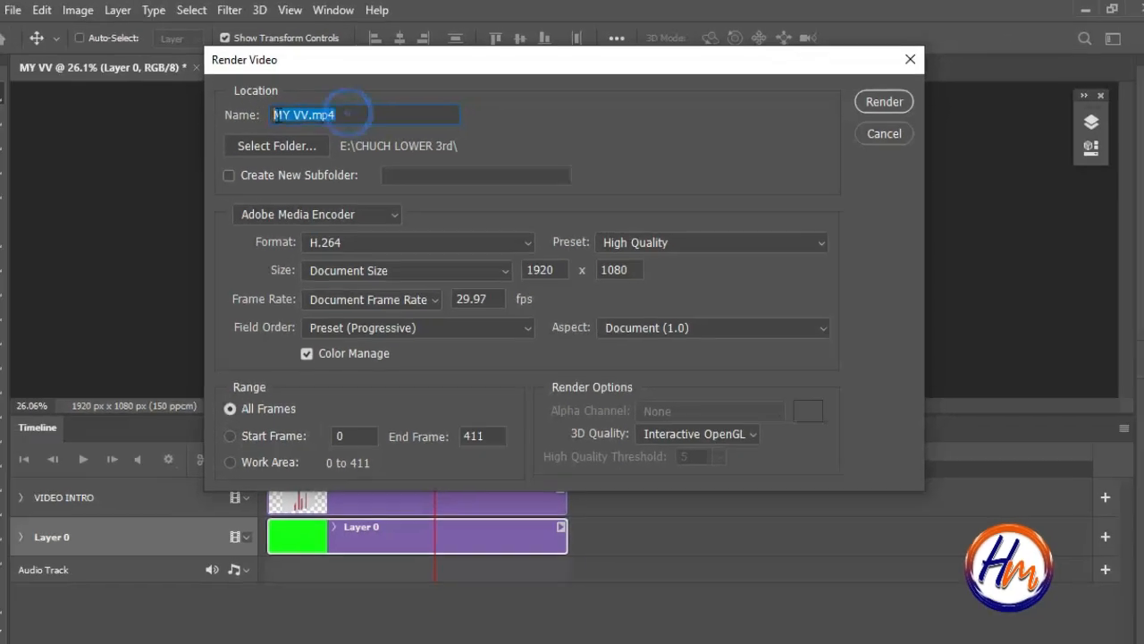
drag(277, 114, 203, 112)
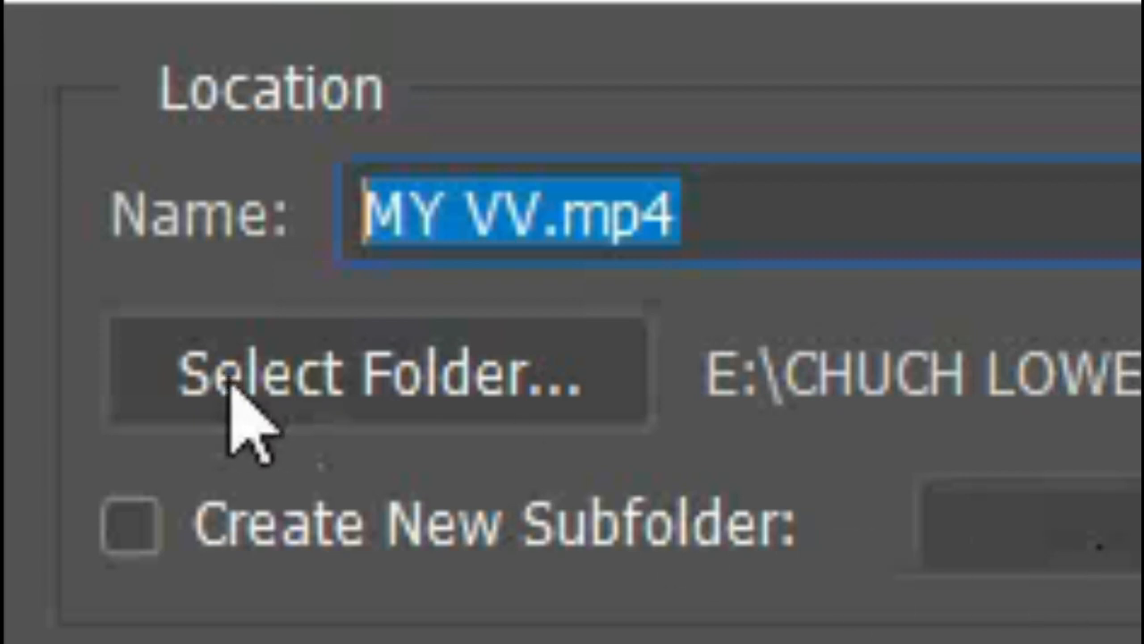
click(317, 368)
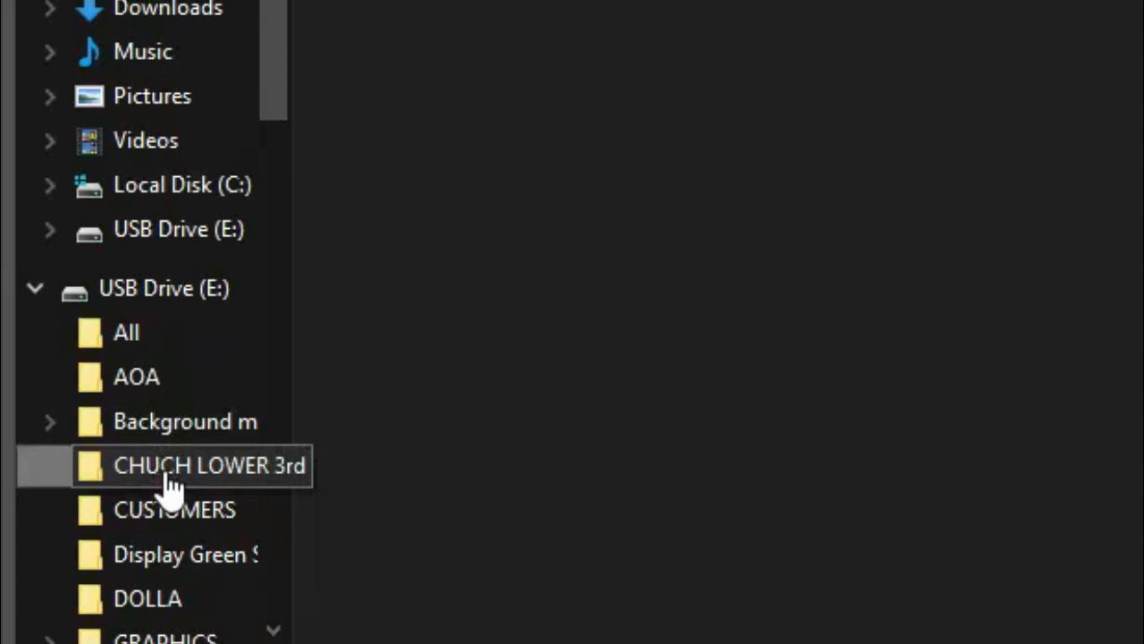
click(170, 484)
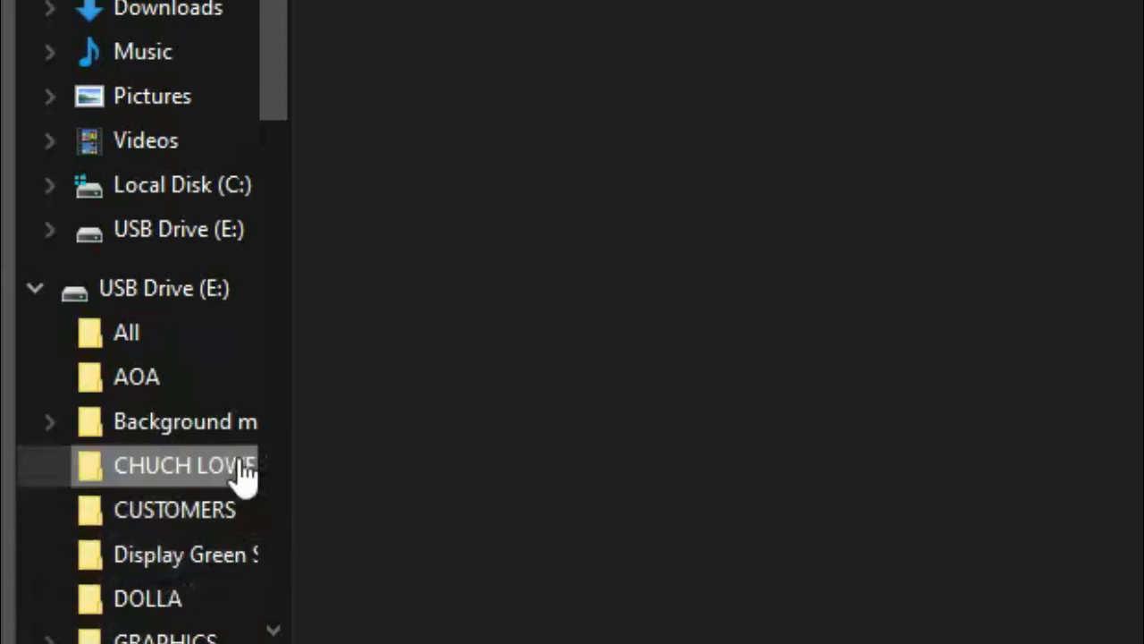
drag(275, 3, 273, 246)
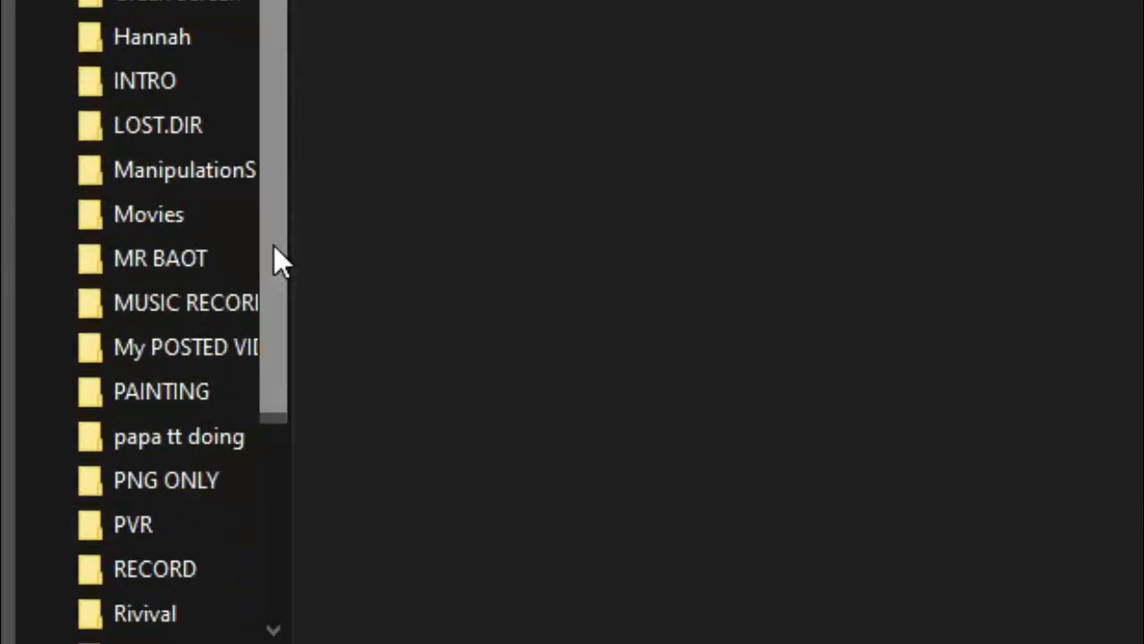
click(184, 134)
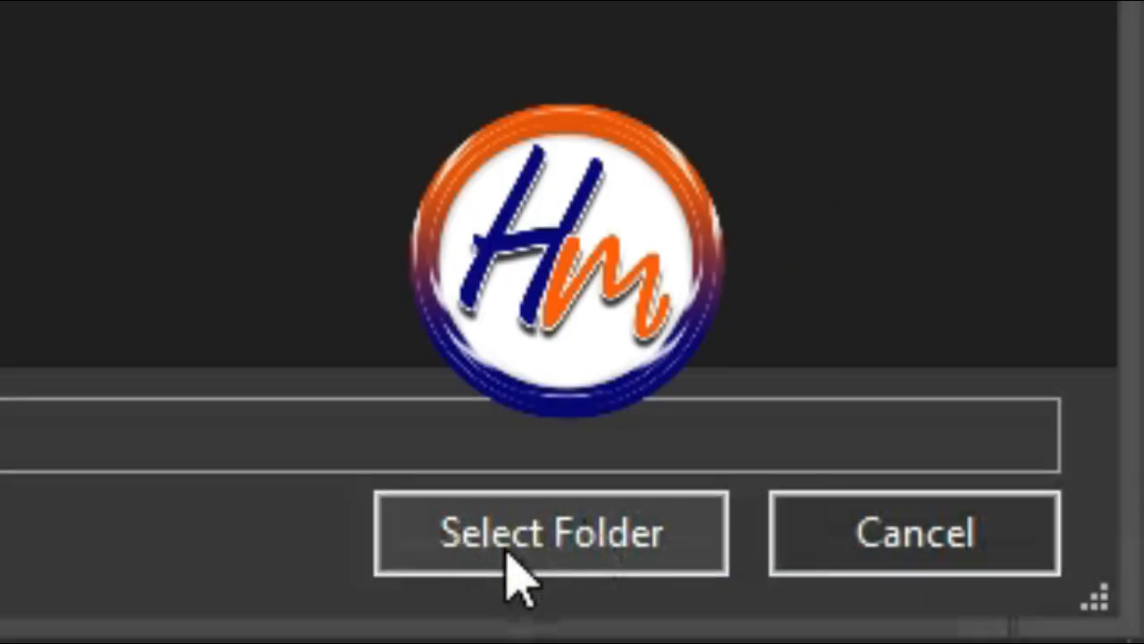
click(518, 554)
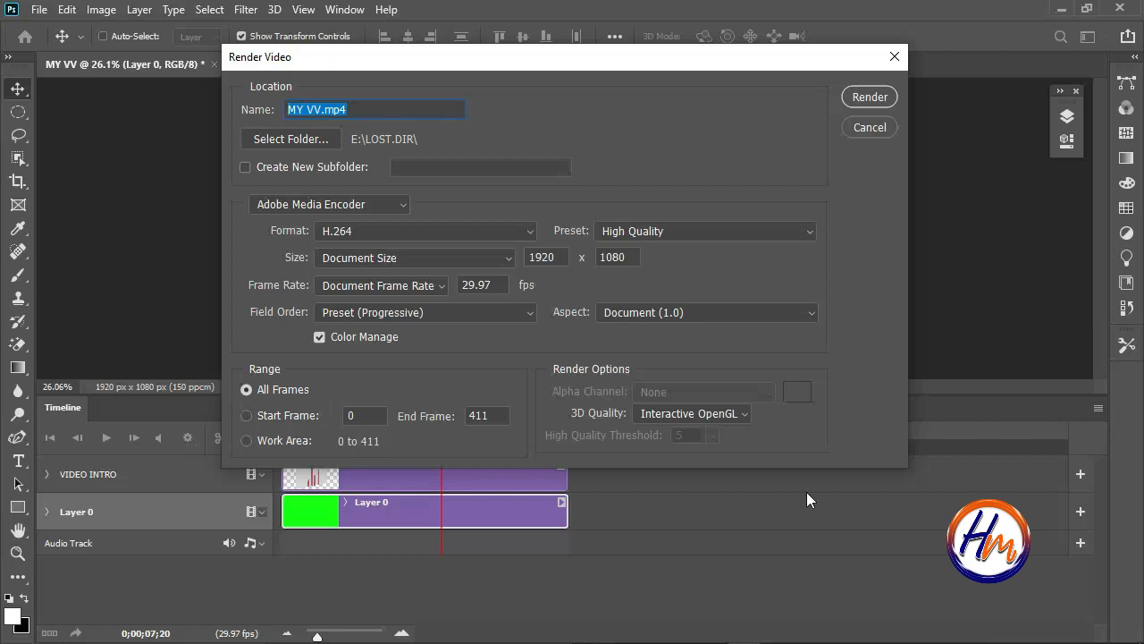
Check the preset and field order choices, keep High Quality and Preset (Progressive), and render the video in H.264 format.
click(771, 230)
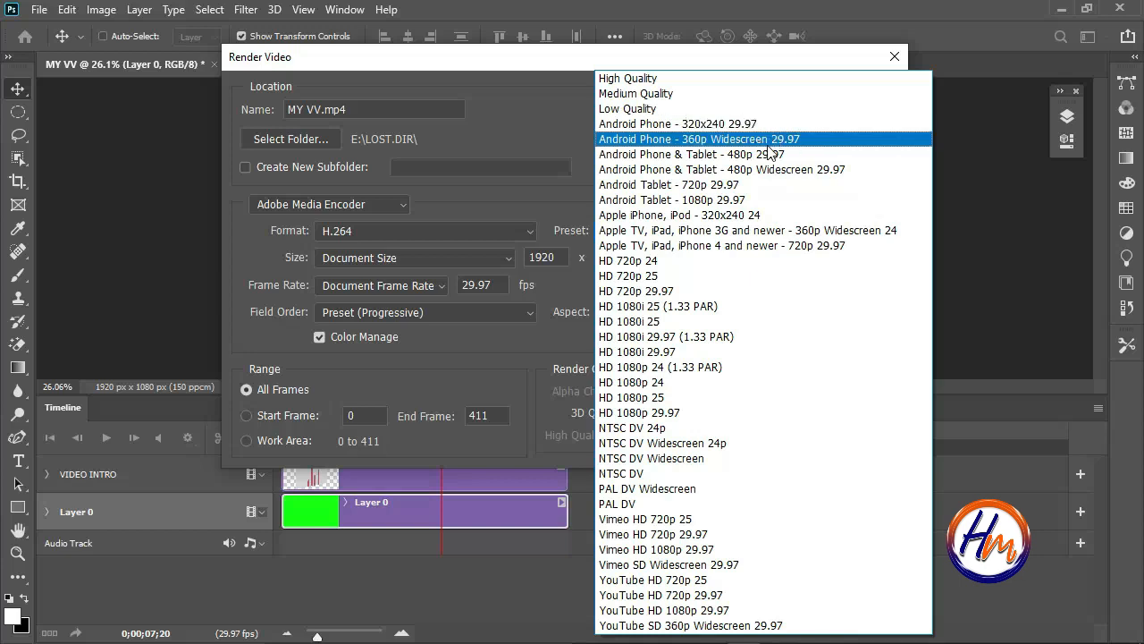
click(504, 117)
click(479, 316)
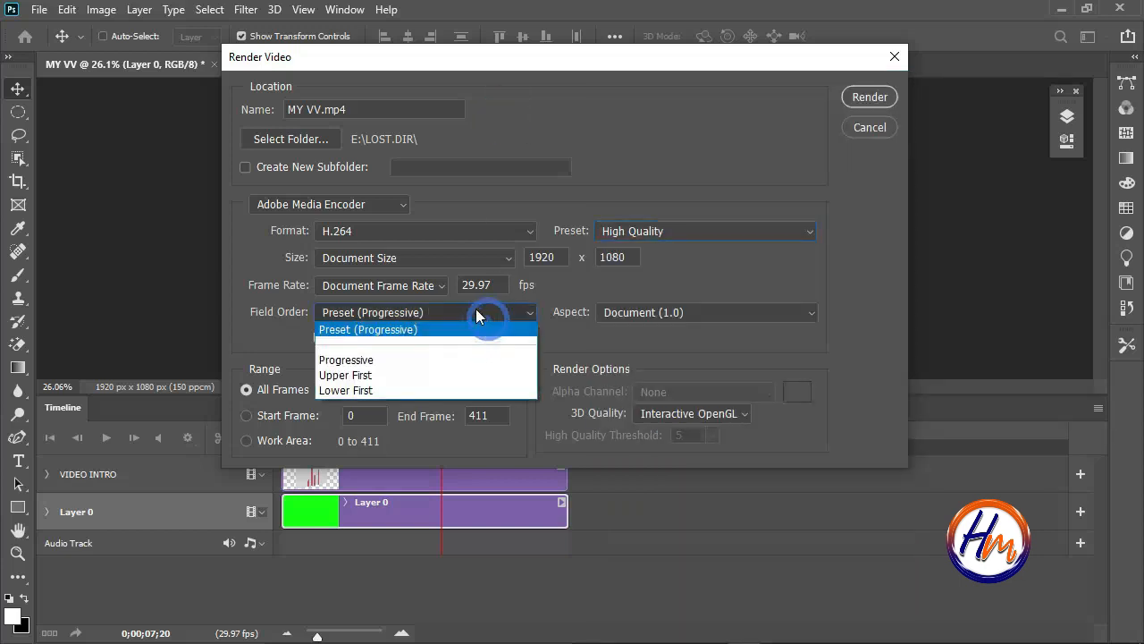
click(476, 309)
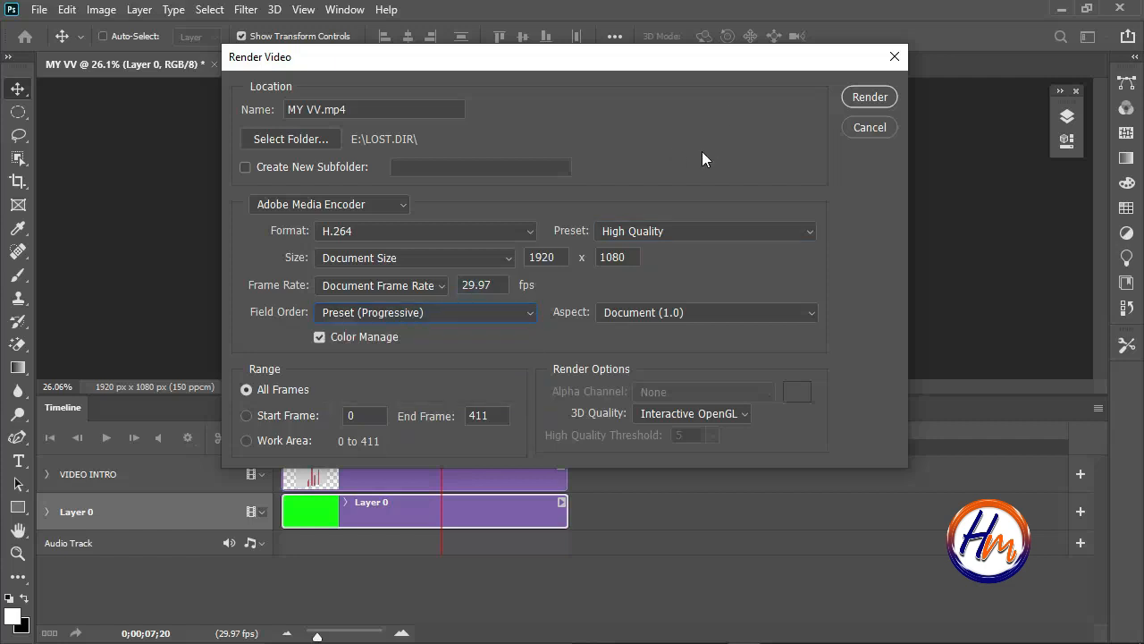
click(857, 97)
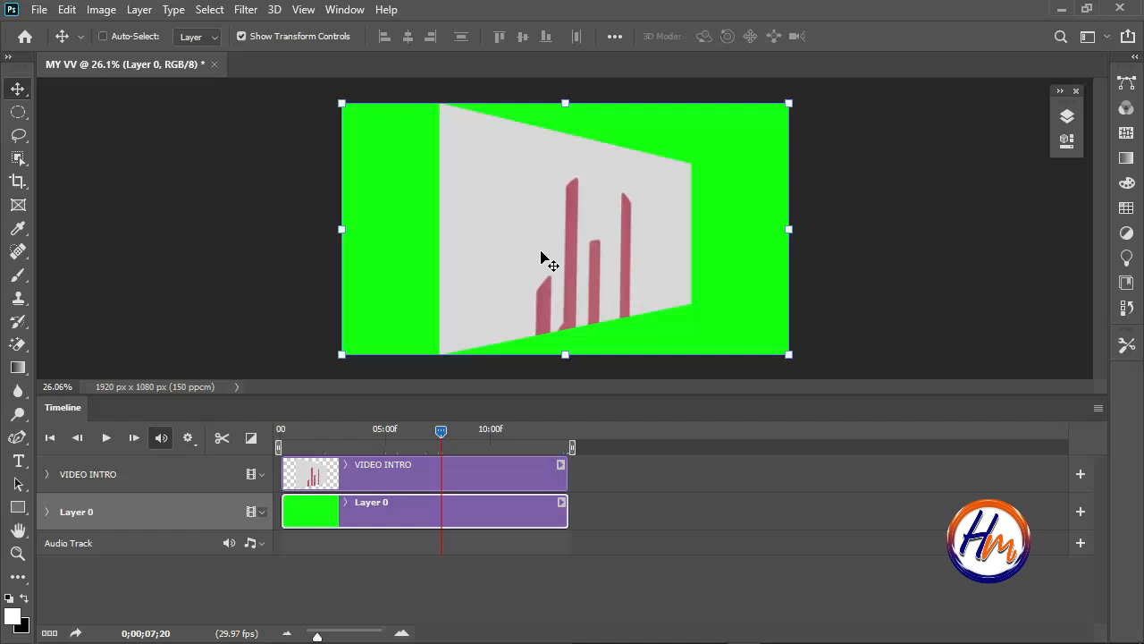
Minimize Photoshop and open the rendered MY VV video from the LOST.DIR folder in File Explorer.
click(1063, 10)
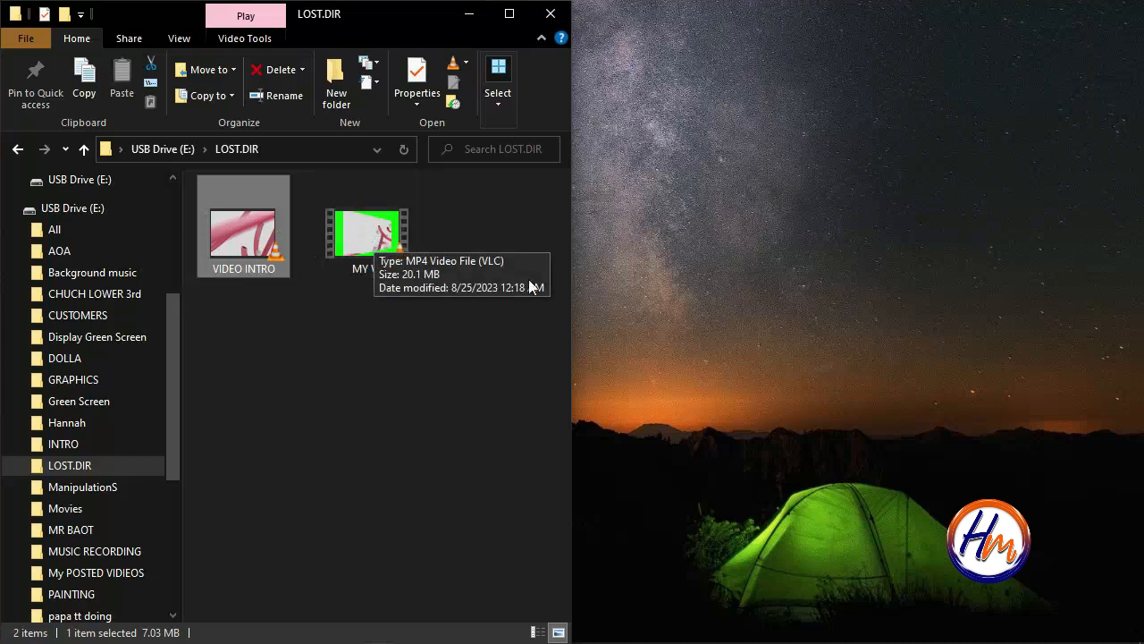
click(344, 323)
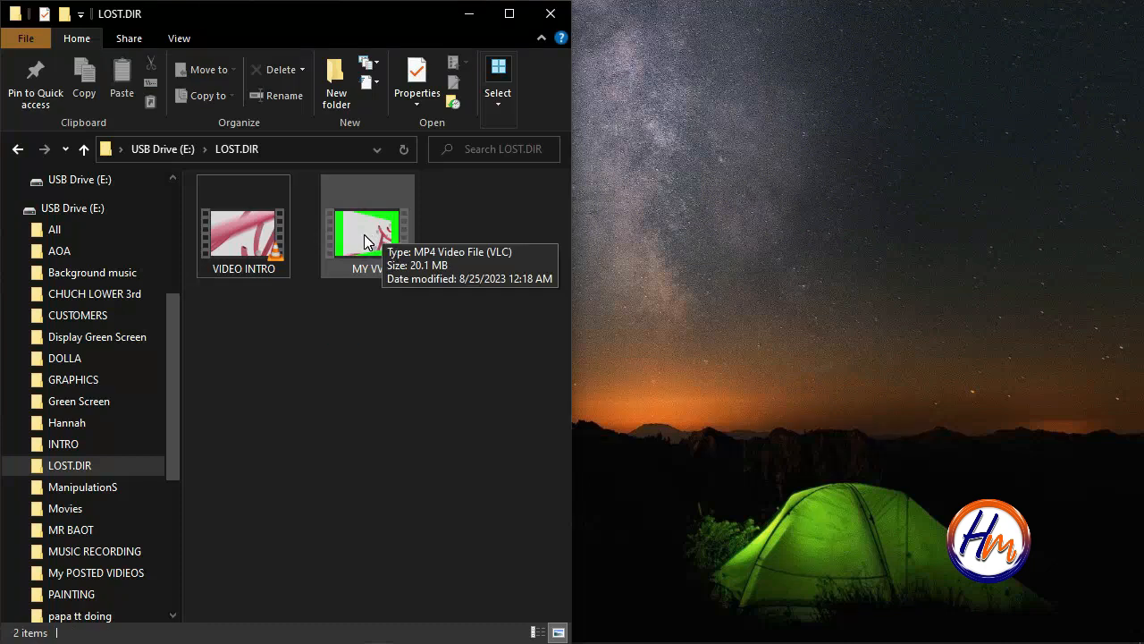
click(364, 235)
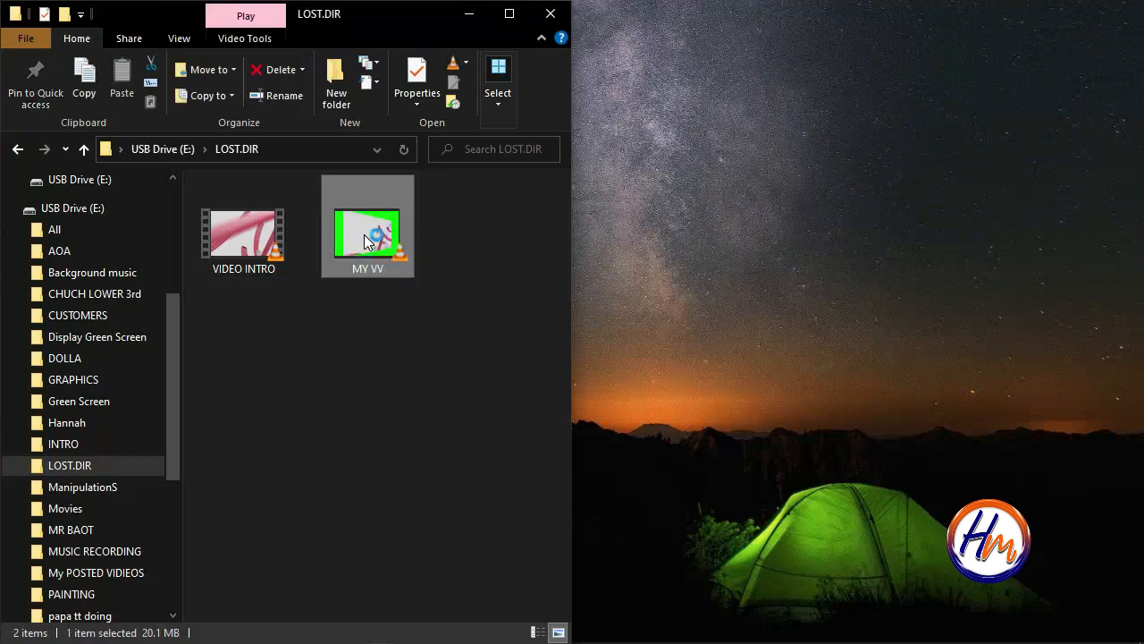